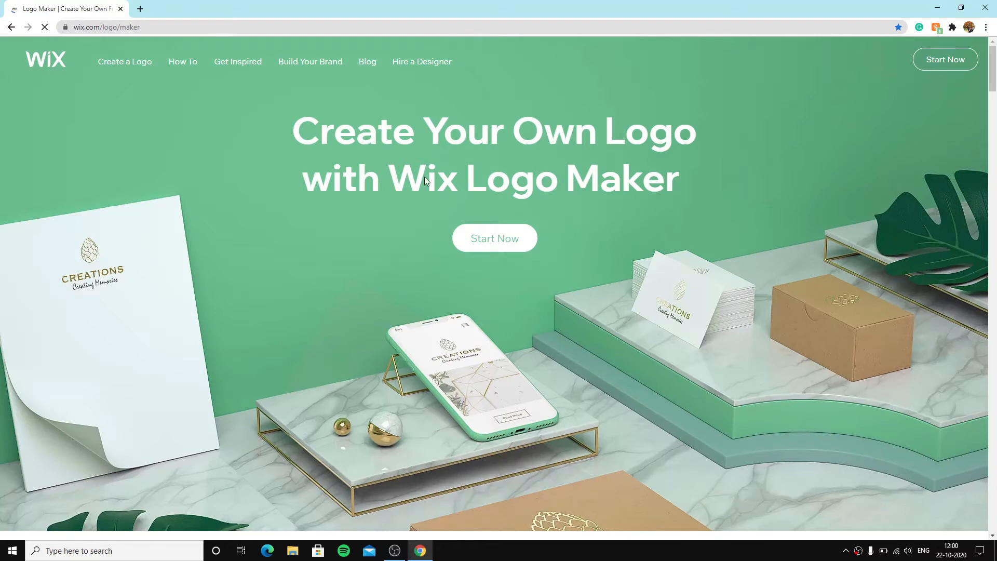
# - Start a new logo in the logo maker and choose to create it yourself
pyautogui.click(496, 242)
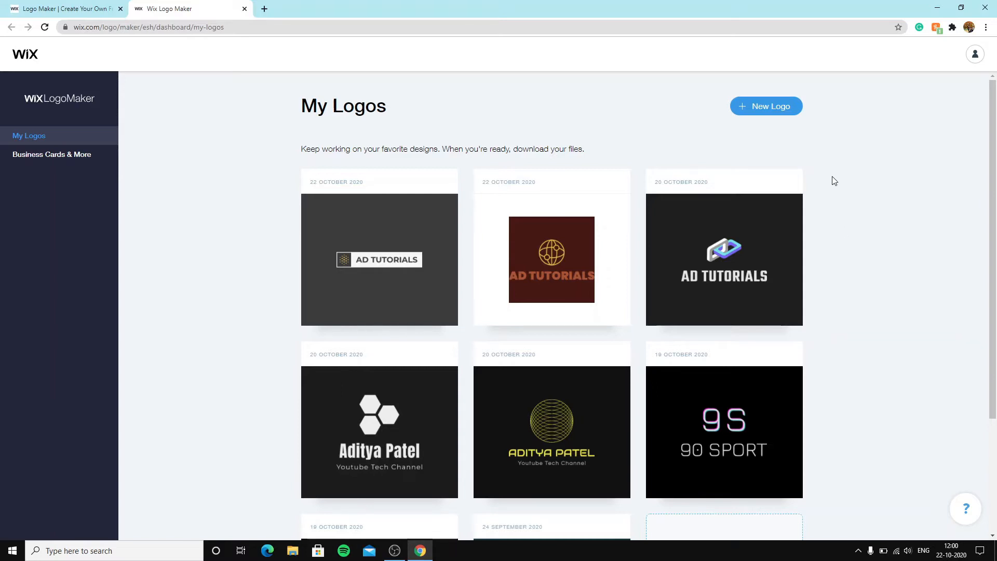
pyautogui.click(762, 110)
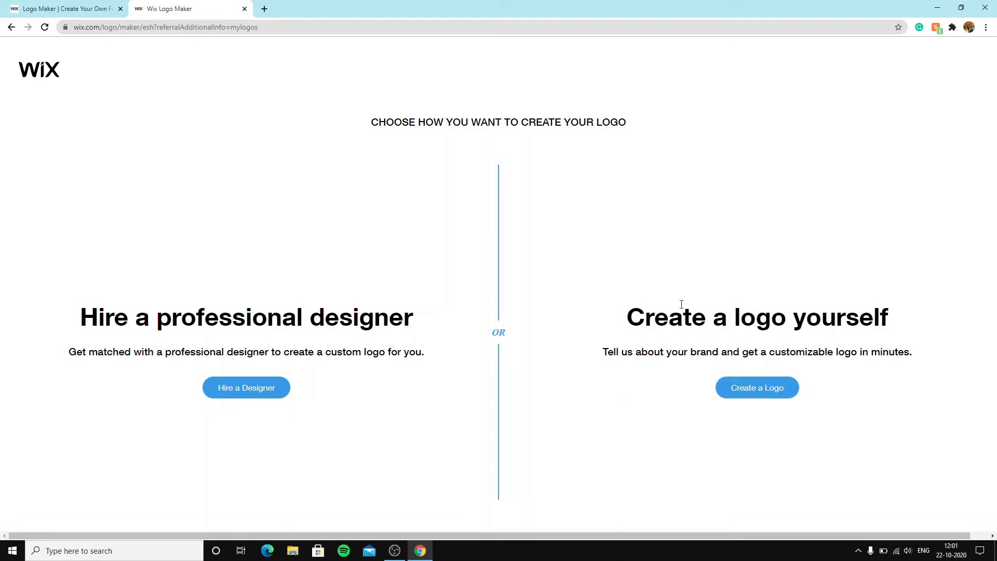
pyautogui.click(759, 396)
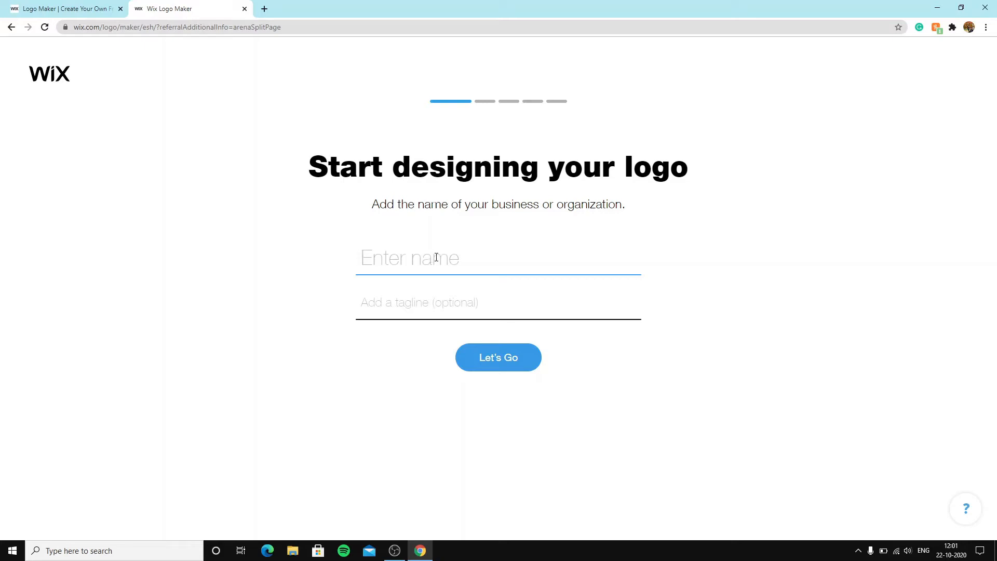
# - Enter AD as the business name, leaving out the word TUTORIALS
pyautogui.write('AD T')
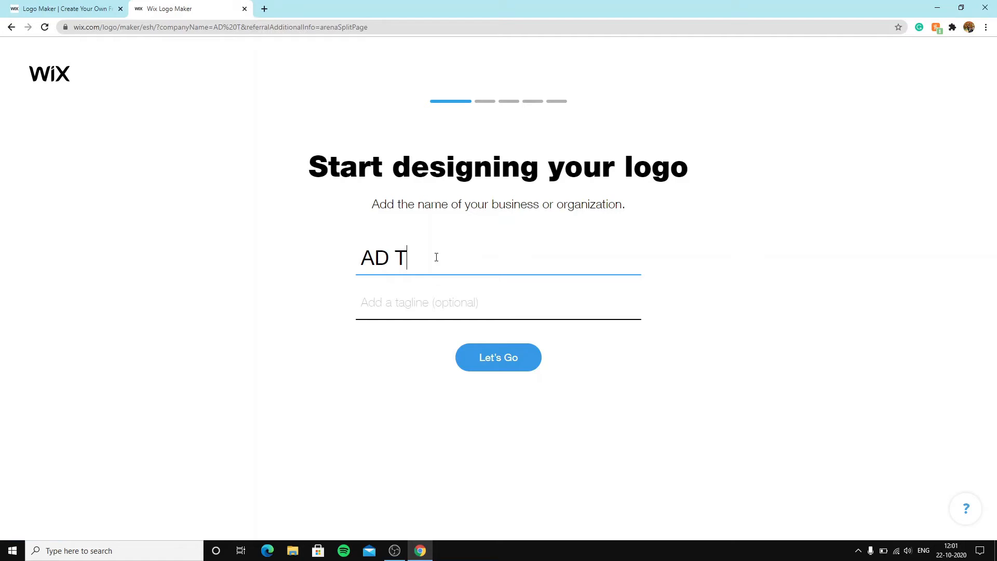
pyautogui.write('UTORIALS')
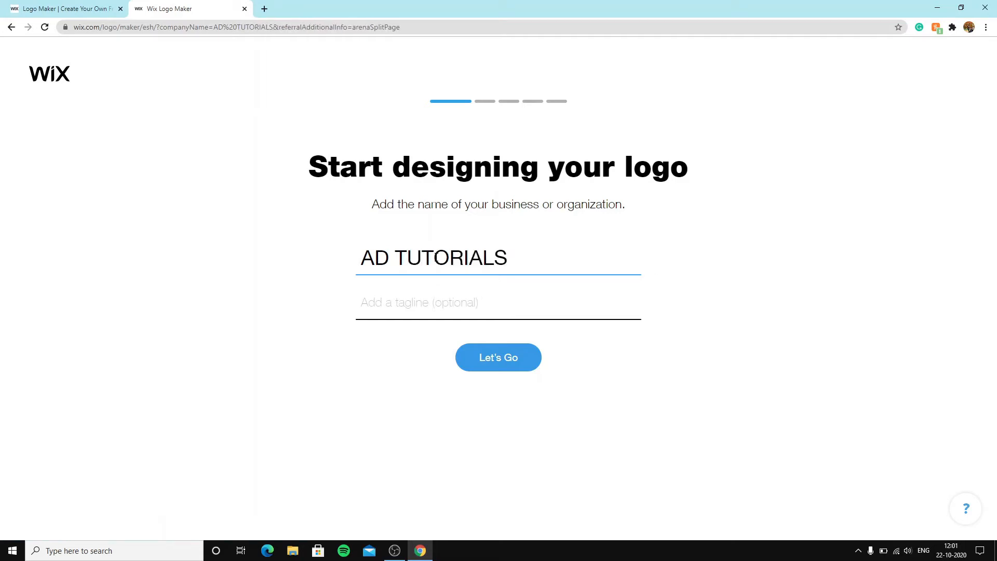
pyautogui.press('BackSpace')
pyautogui.press('BackSpace')
pyautogui.press('BackSpace')
pyautogui.press('BackSpace')
pyautogui.press('BackSpace')
pyautogui.press('BackSpace')
pyautogui.press('BackSpace')
pyautogui.press('BackSpace')
pyautogui.press('BackSpace')
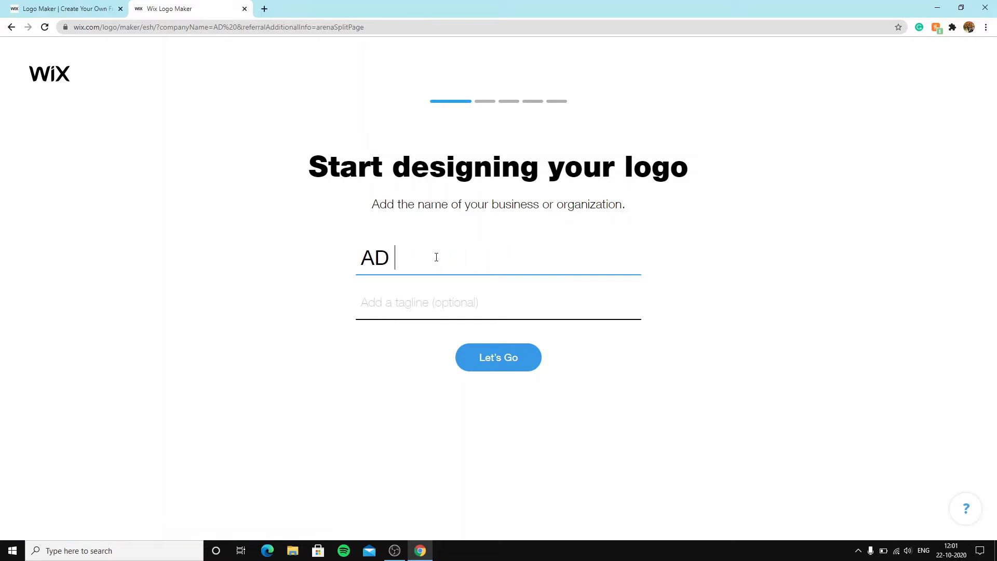
# - Add the tagline YOUTUBE TECH CHANNEL and continue to the industry question
pyautogui.write('TECH')
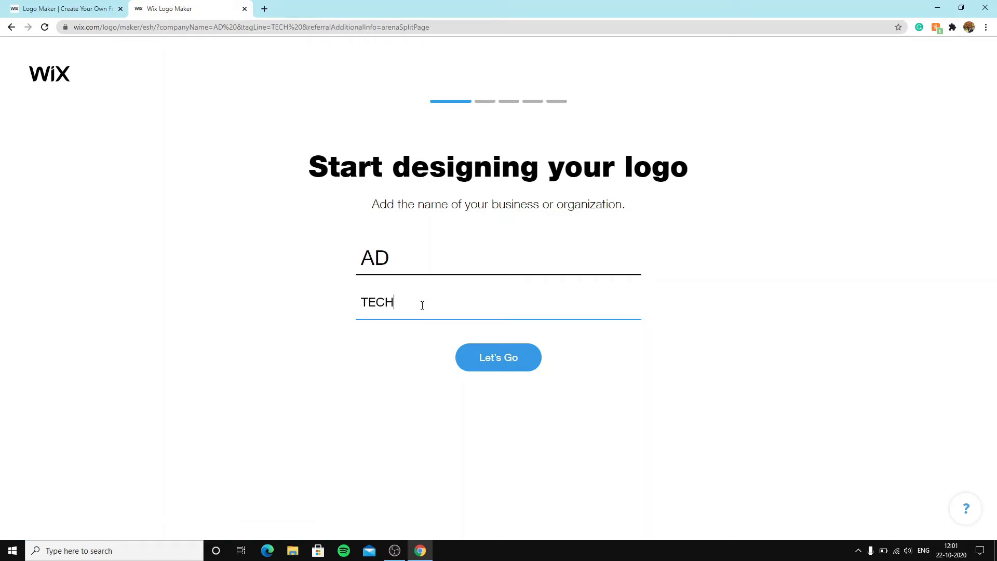
pyautogui.press('BackSpace')
pyautogui.write('YOU')
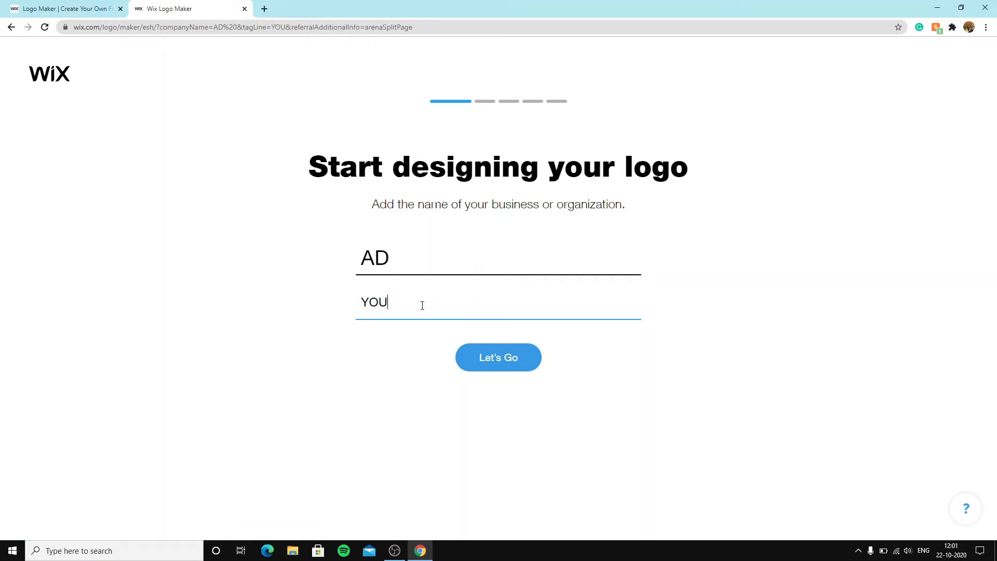
pyautogui.write('TUBE')
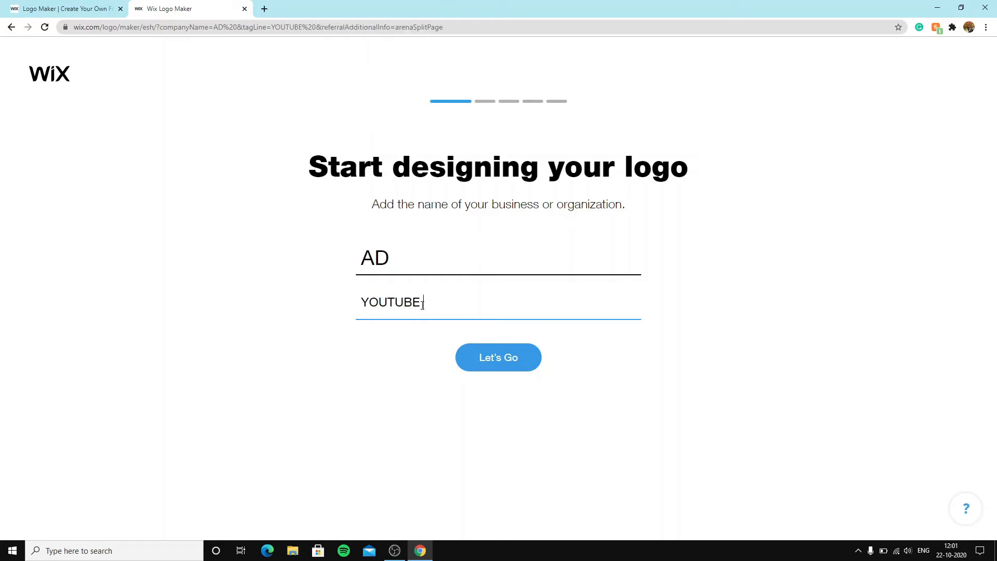
pyautogui.write(' TECH CHANNEL')
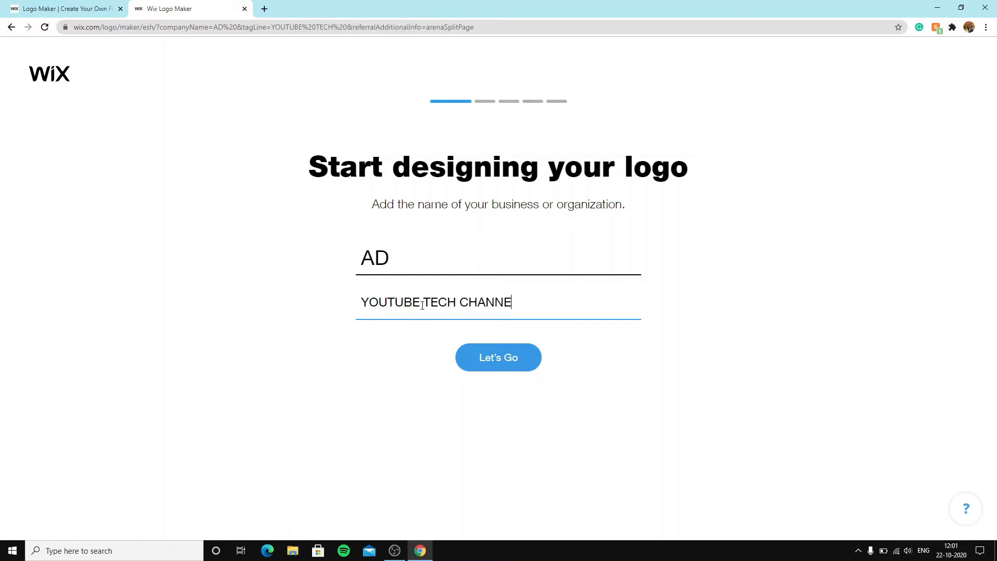
pyautogui.click(512, 353)
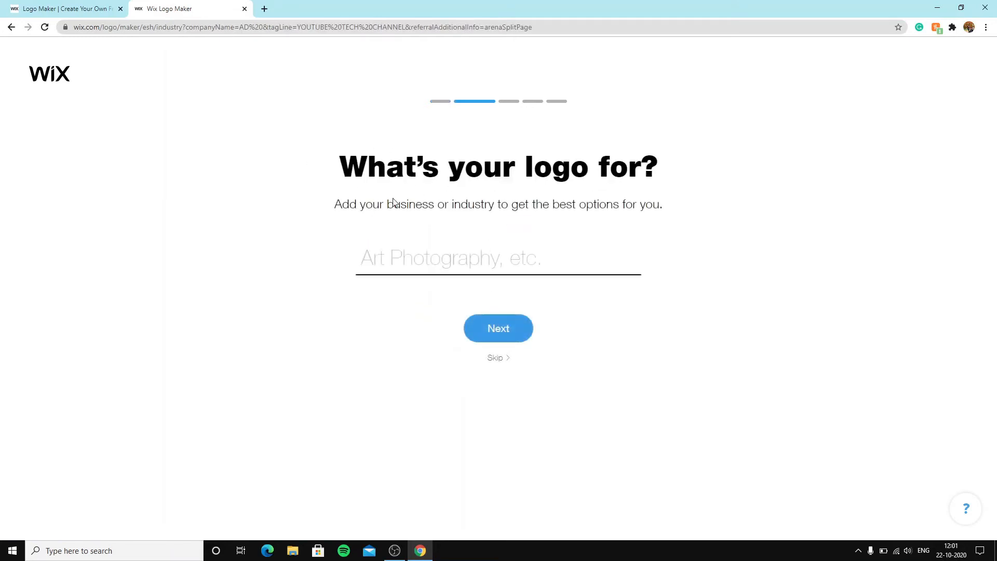
# - Set the logo's industry to YouTube Tech Channel from the suggestions and continue
pyautogui.click(430, 261)
pyautogui.write('YOUTUBE')
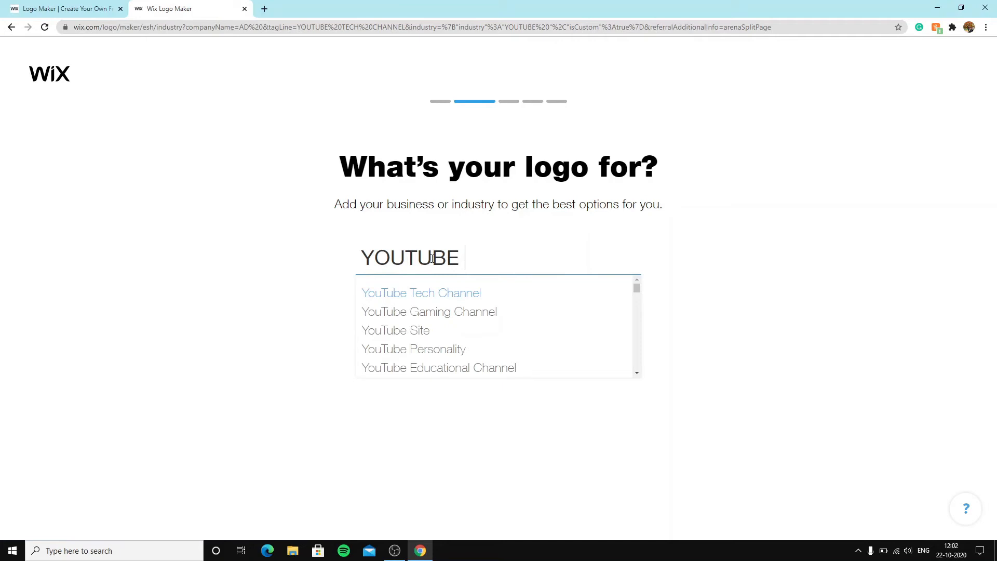
pyautogui.scroll(-4, 460, 318)
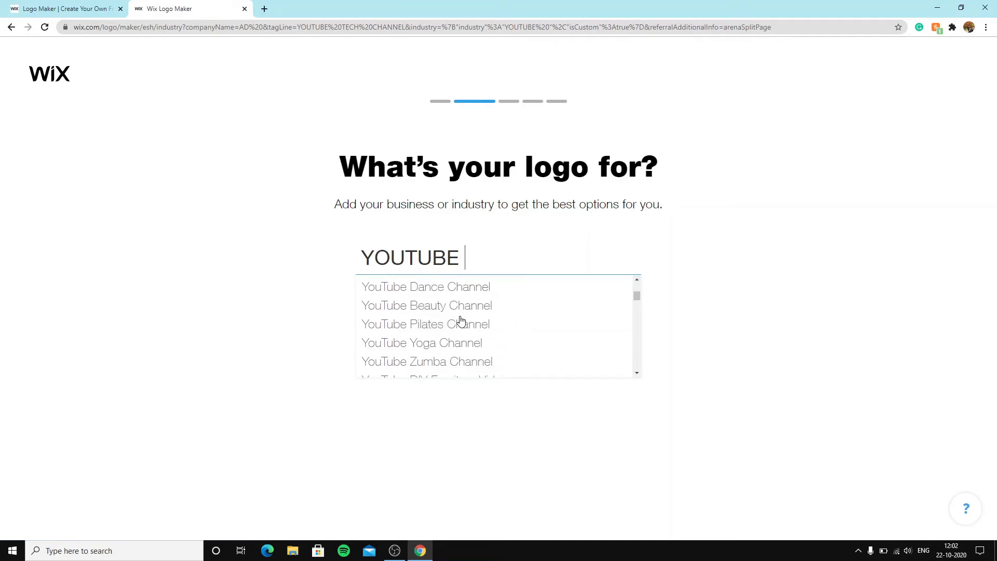
pyautogui.scroll(4, 461, 321)
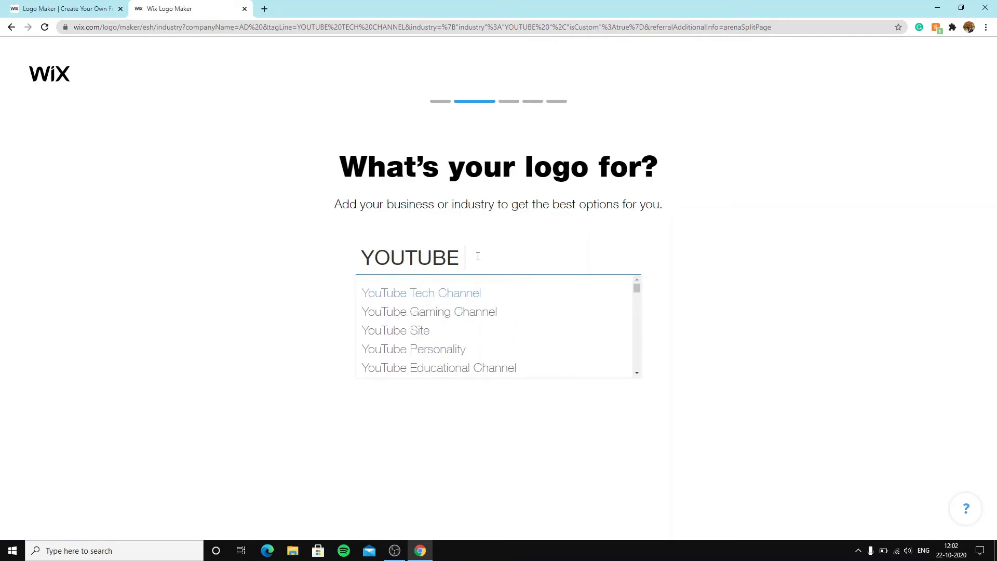
pyautogui.write('CHANNEL')
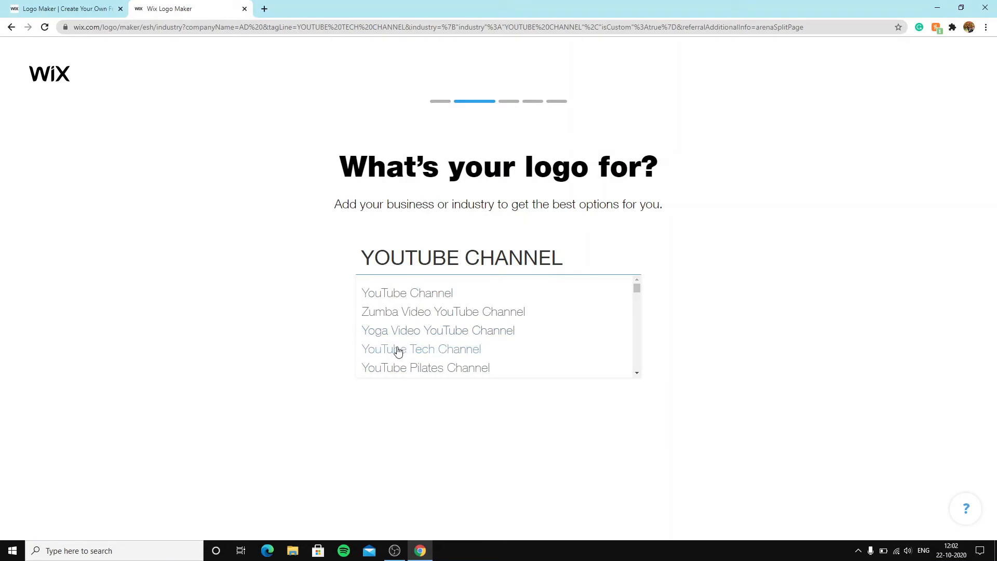
pyautogui.click(416, 353)
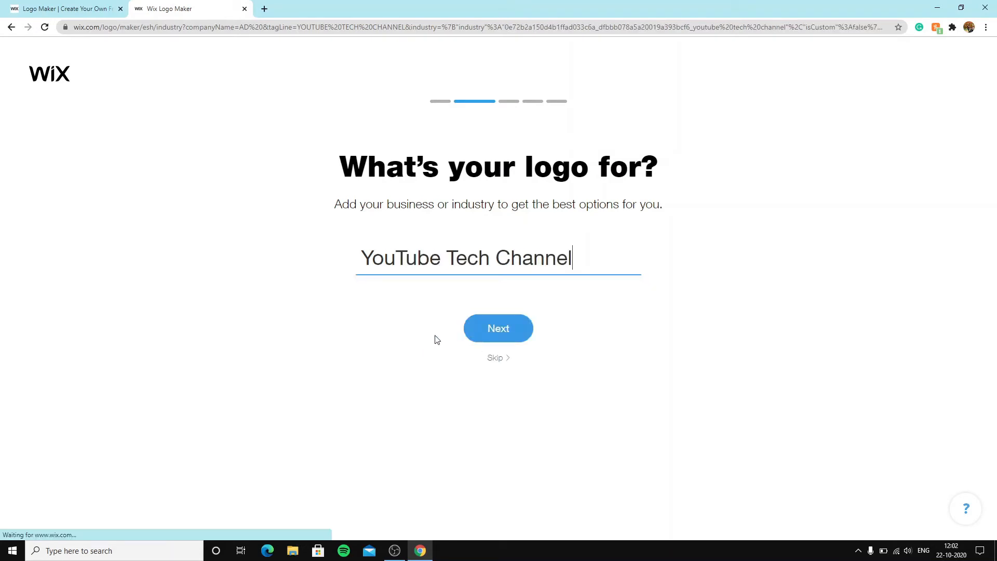
pyautogui.click(498, 328)
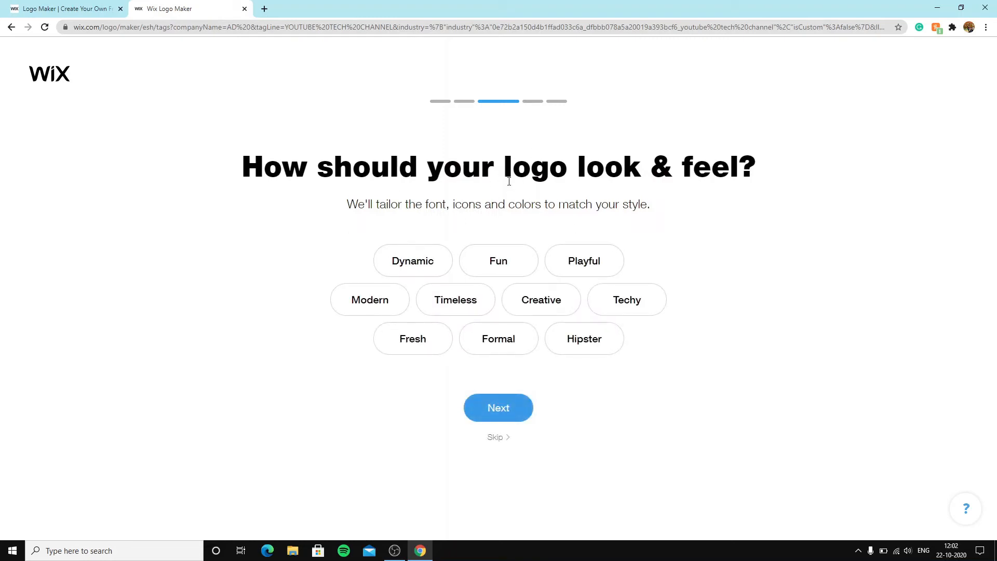
# - Choose the Dynamic, Techy, Creative, Modern and Fresh styles for the logo's look and continue
pyautogui.click(427, 268)
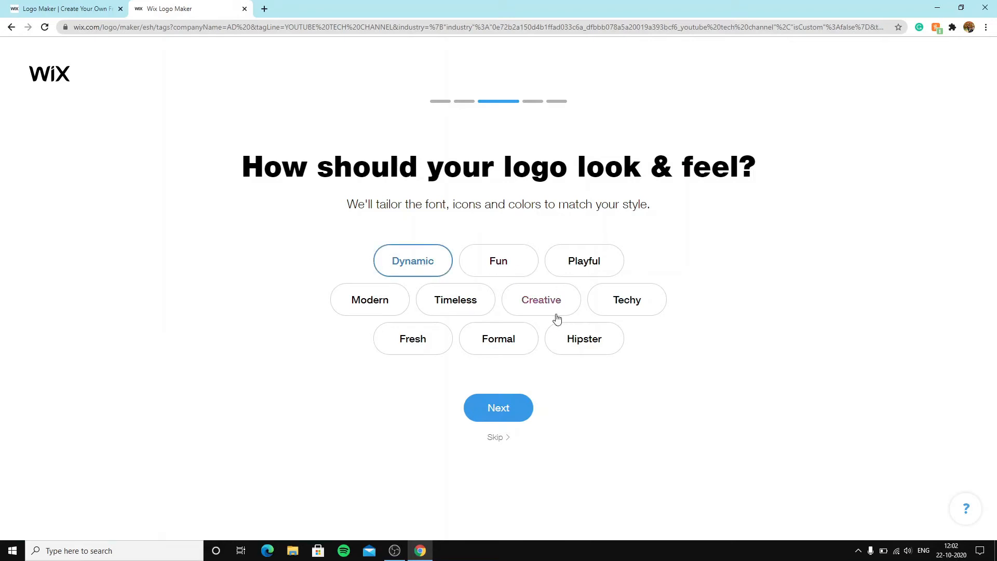
pyautogui.click(625, 308)
pyautogui.click(528, 300)
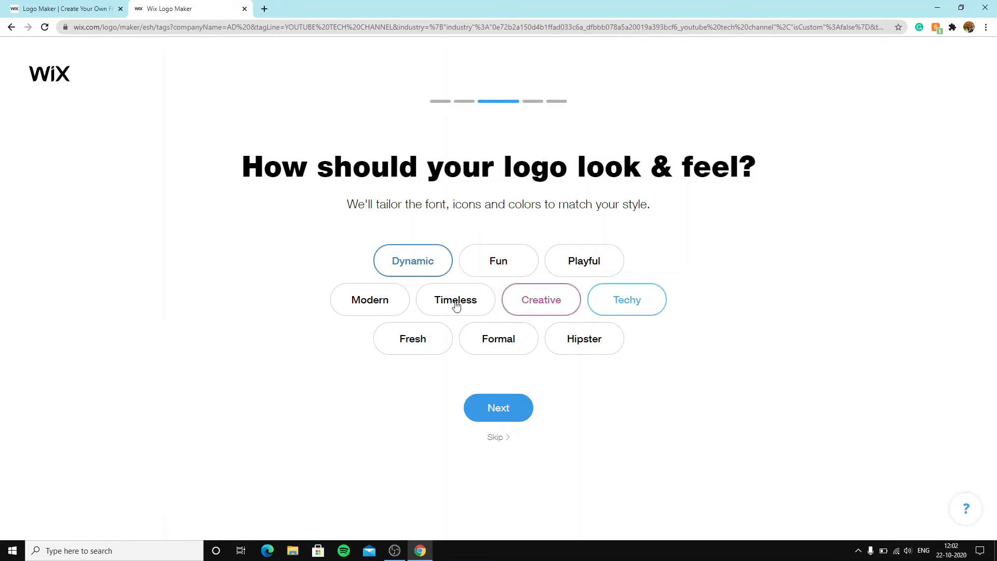
pyautogui.click(363, 300)
pyautogui.click(407, 341)
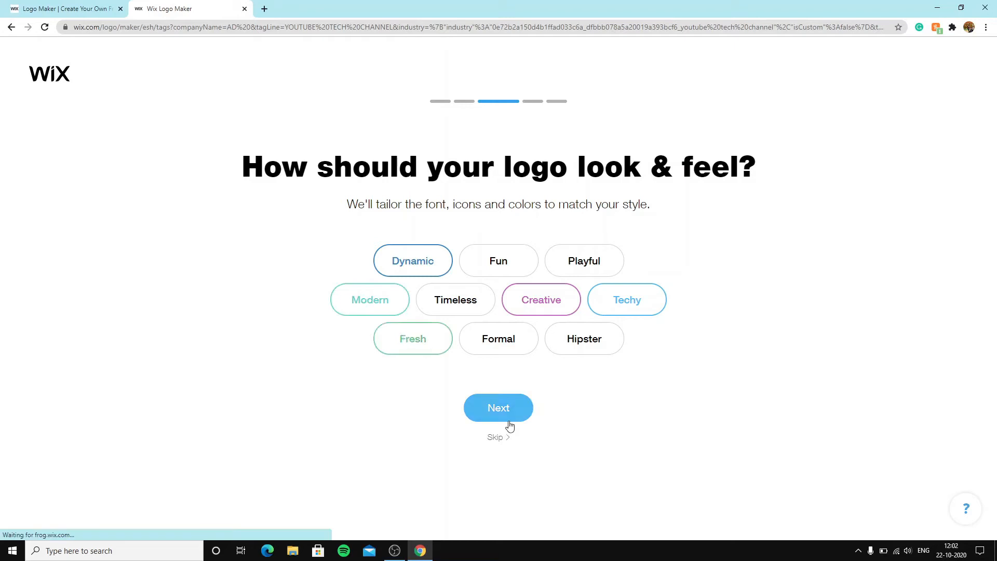
pyautogui.click(506, 416)
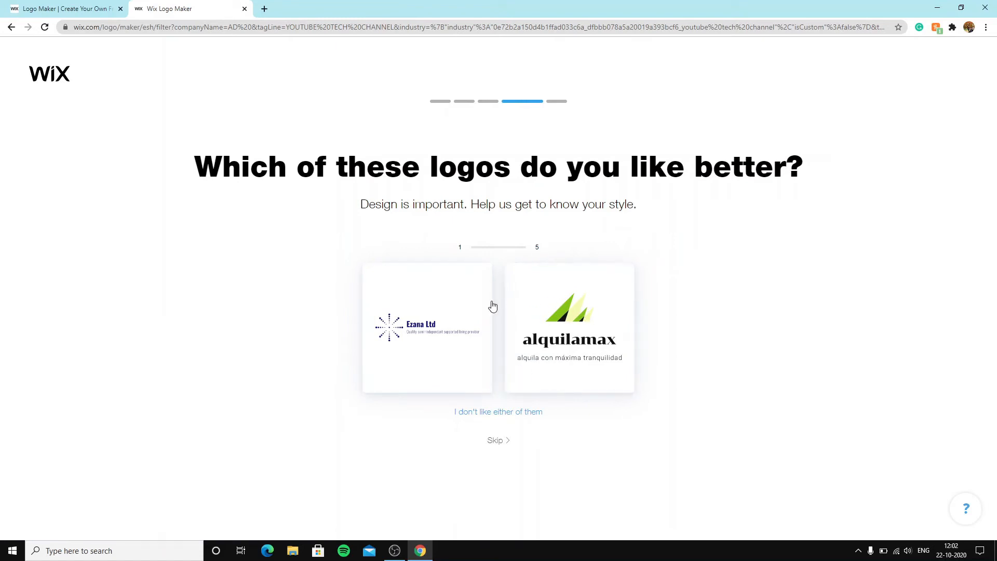
# - Reject the first and fifth sample logo pairs, and prefer The Wicked Vinyl Shop, Beter completer and Tonawanda Church of Christ in the others
pyautogui.click(498, 413)
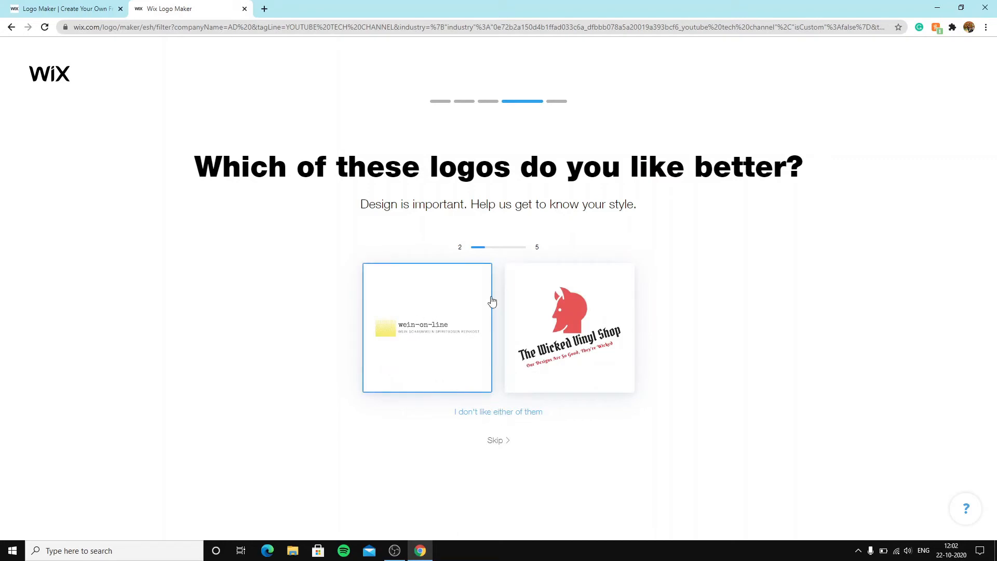
pyautogui.click(560, 316)
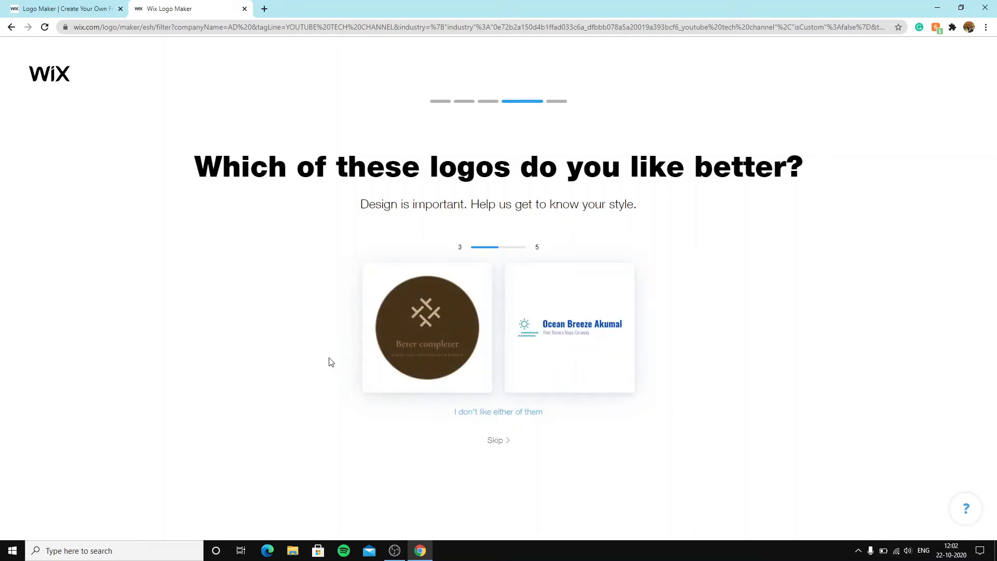
pyautogui.click(452, 322)
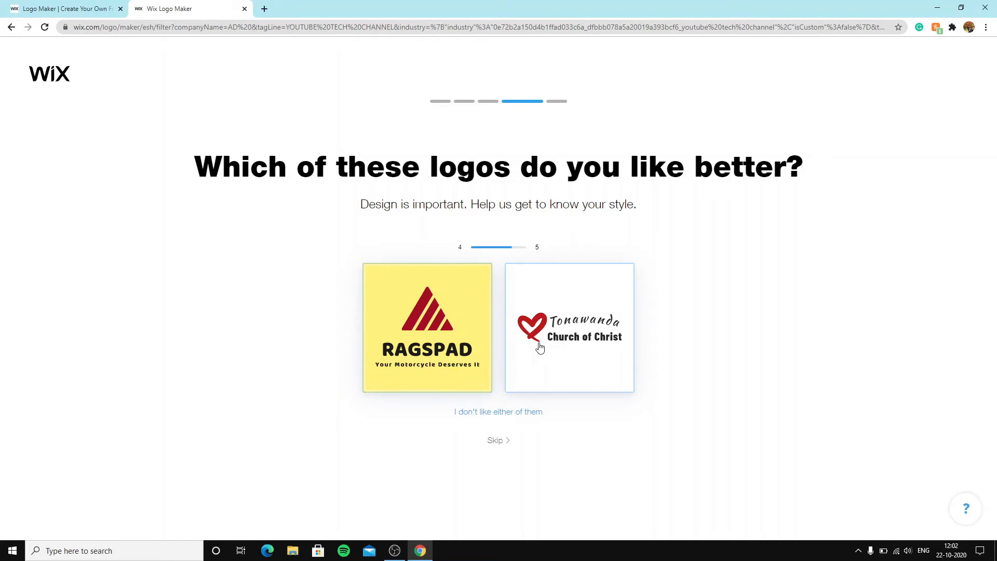
pyautogui.click(570, 350)
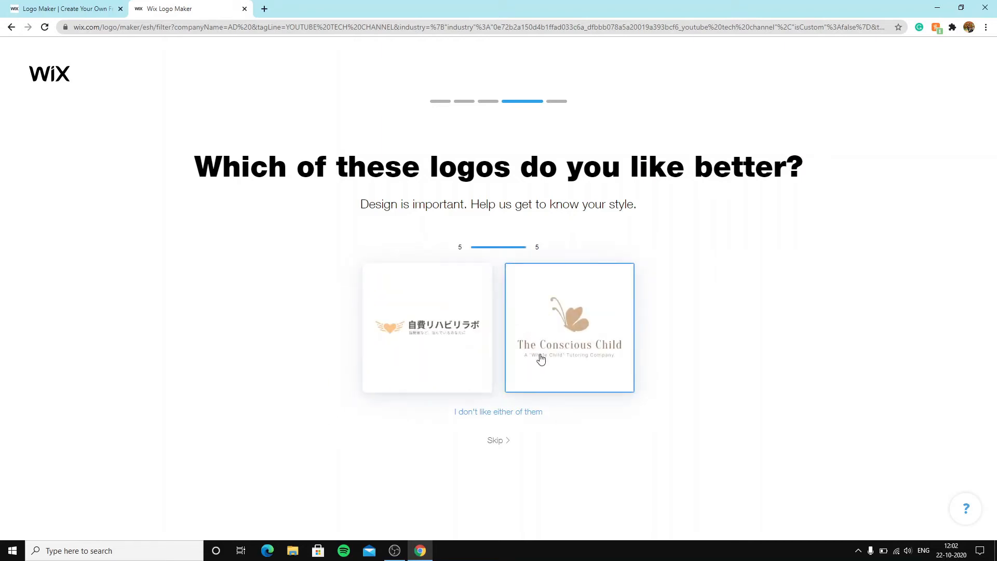
pyautogui.click(485, 412)
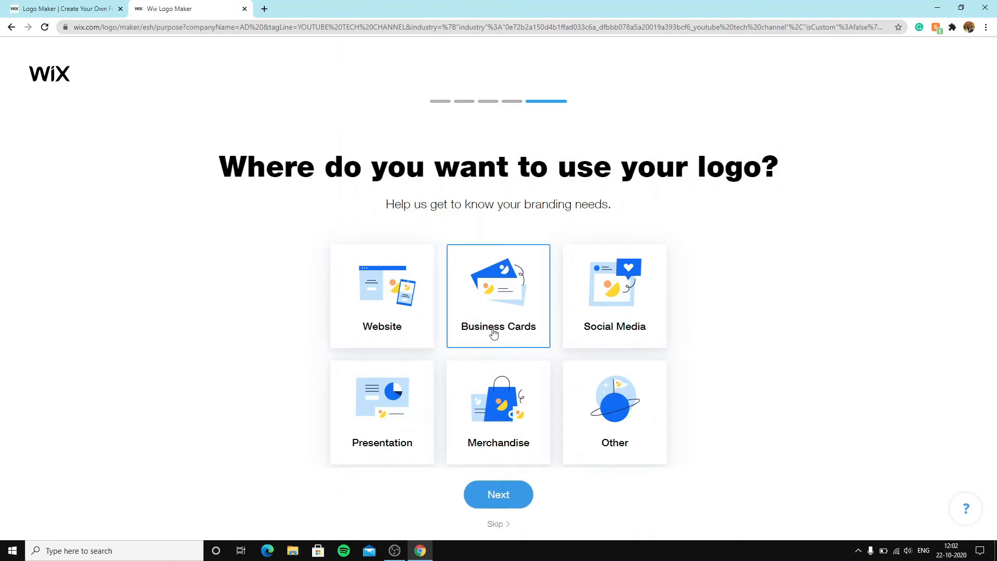
# - Select Other as the place to use the logo and continue to the generated designs
pyautogui.click(628, 419)
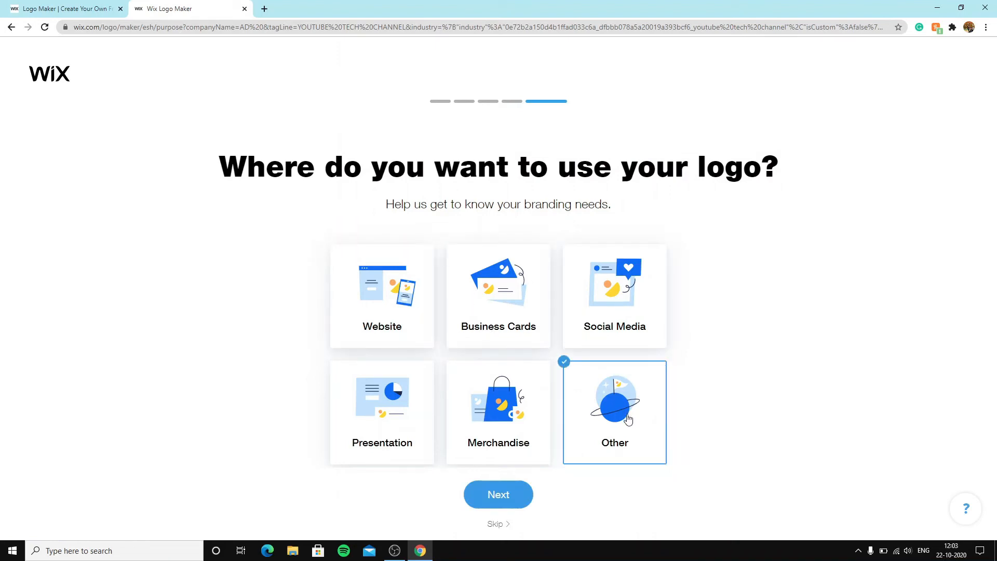
pyautogui.click(508, 502)
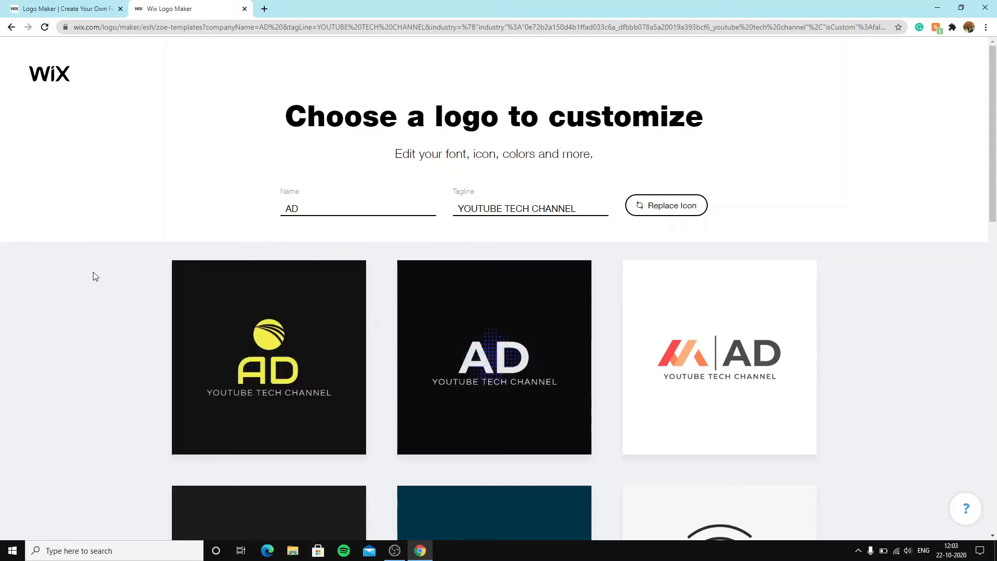
# - Browse the generated logo designs and load more of them to compare the options
pyautogui.scroll(-3, 773, 189)
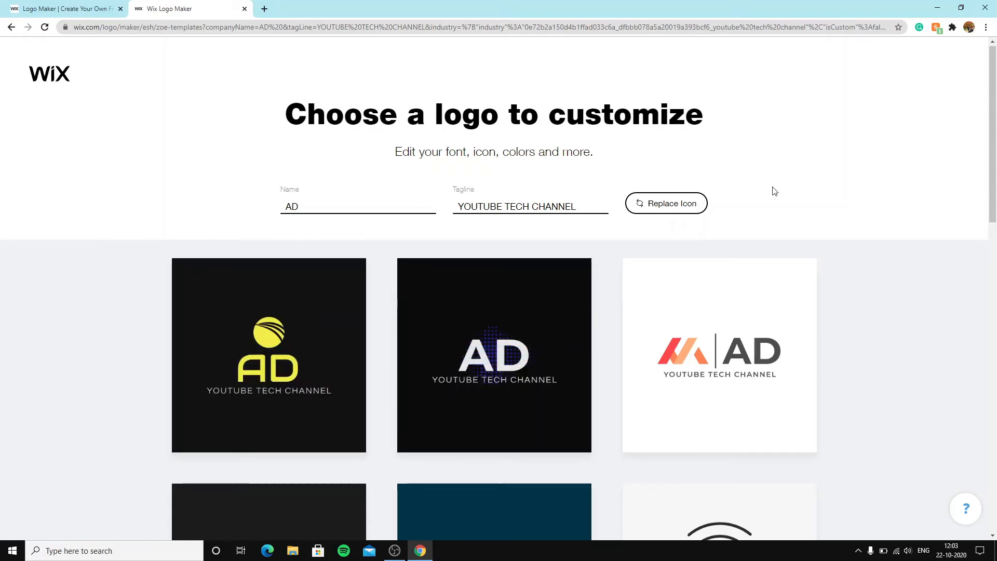
pyautogui.scroll(-2, 636, 218)
pyautogui.scroll(-7, 646, 265)
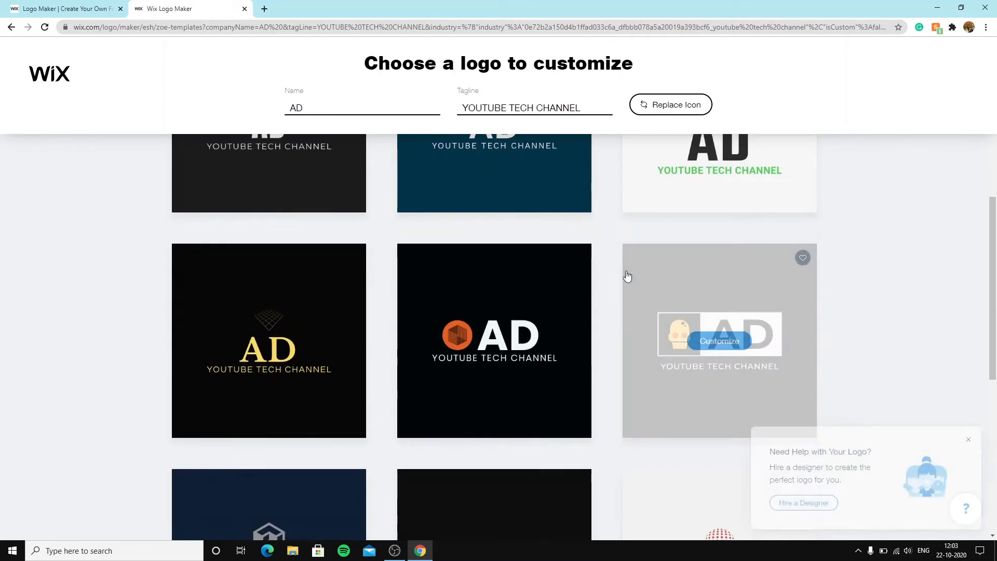
pyautogui.scroll(-3, 500, 229)
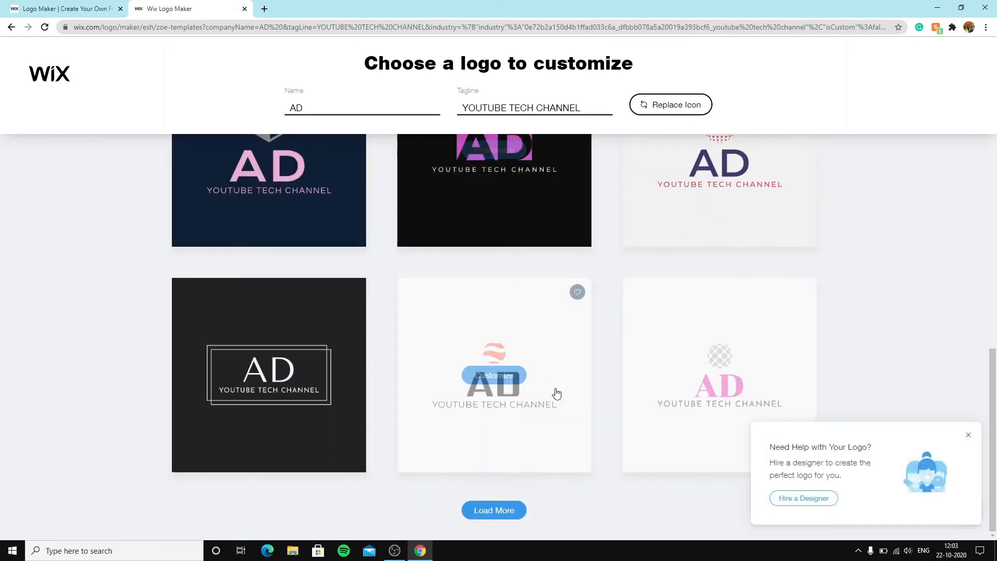
pyautogui.click(511, 512)
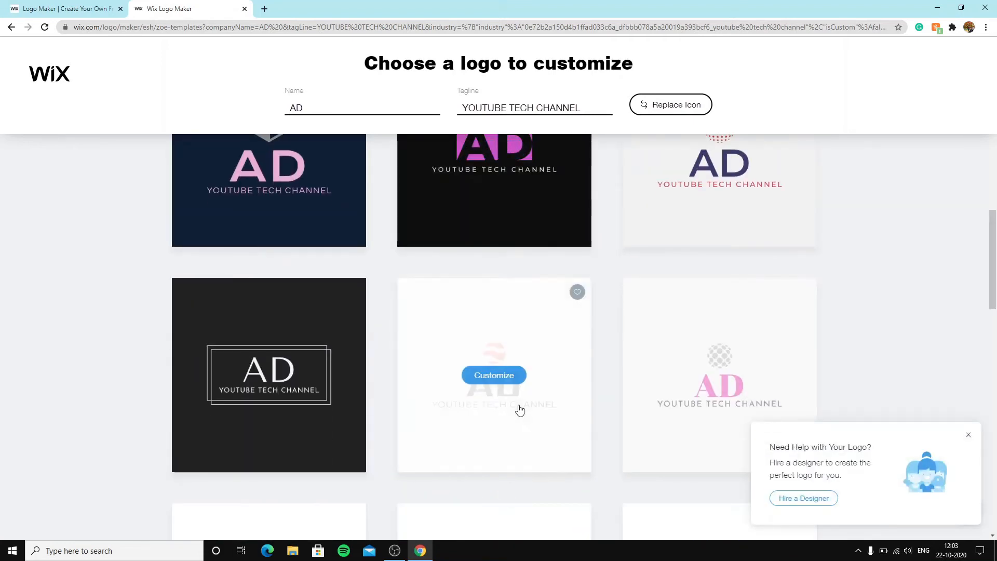
pyautogui.scroll(-3, 533, 346)
pyautogui.scroll(-15, 533, 346)
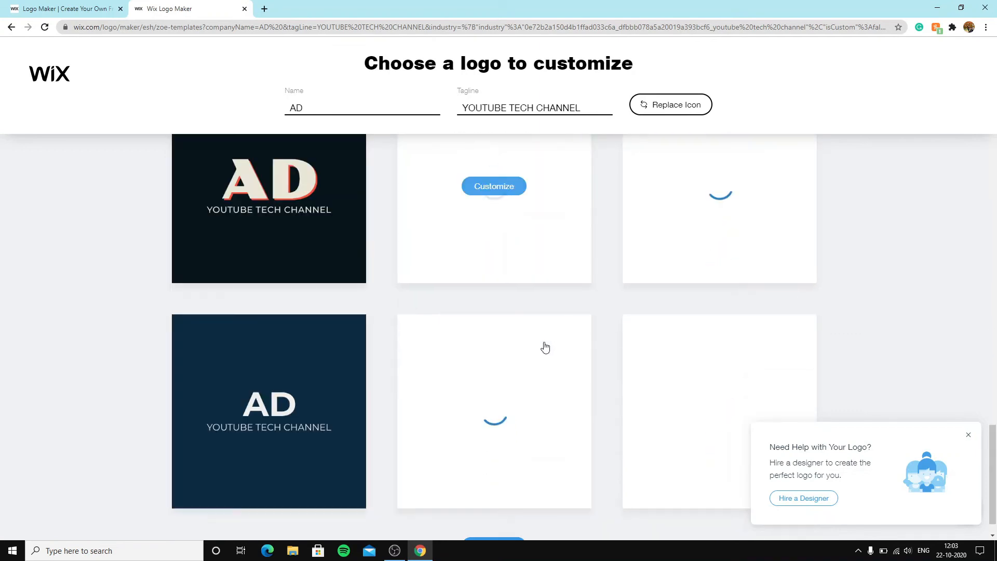
pyautogui.scroll(5, 538, 382)
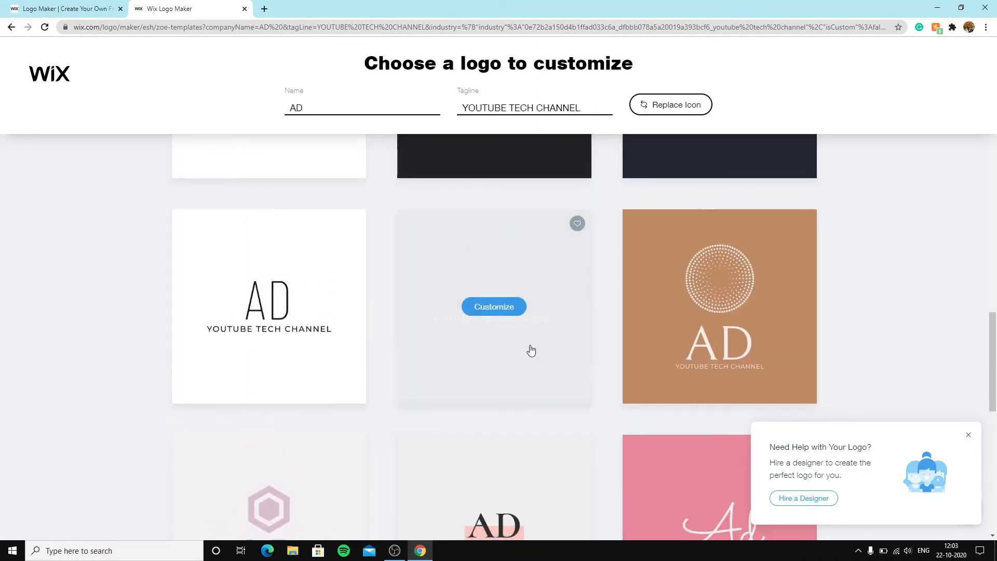
pyautogui.scroll(-9, 527, 350)
pyautogui.scroll(12, 525, 345)
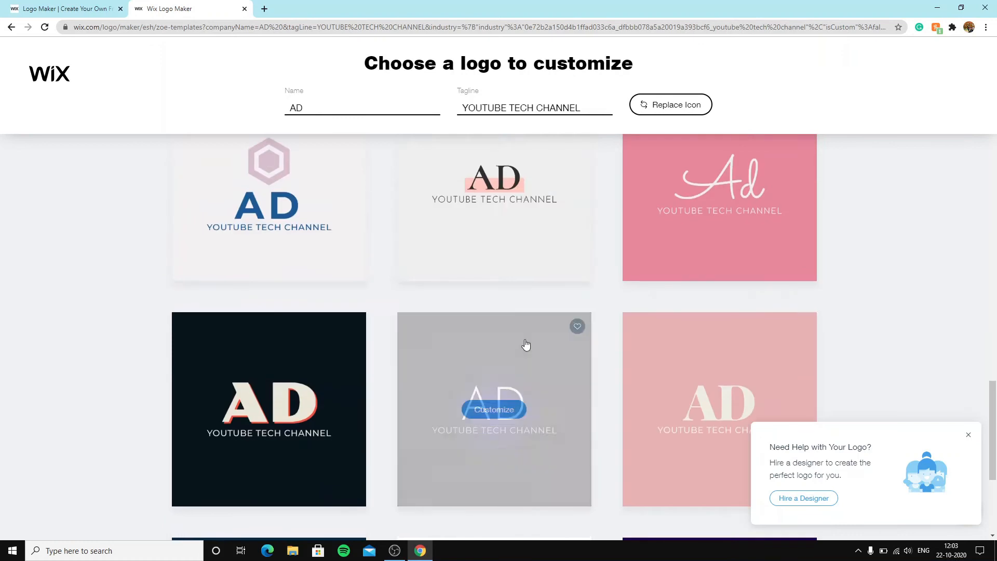
pyautogui.scroll(10, 523, 300)
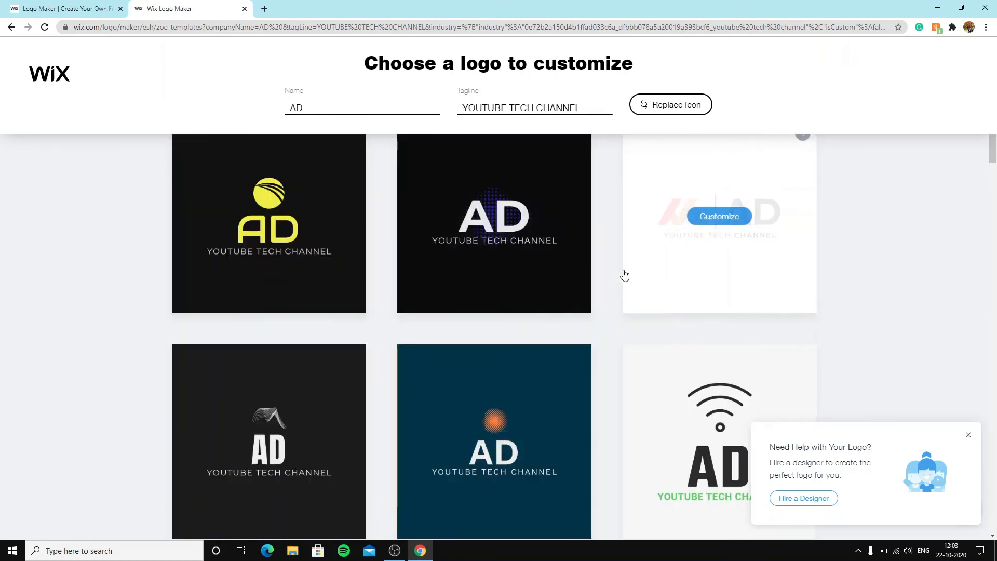
# - Dismiss the designer-help offer and open the white design with the red-orange angular icon for customization
pyautogui.scroll(3, 624, 276)
pyautogui.click(970, 437)
pyautogui.scroll(-4, 578, 366)
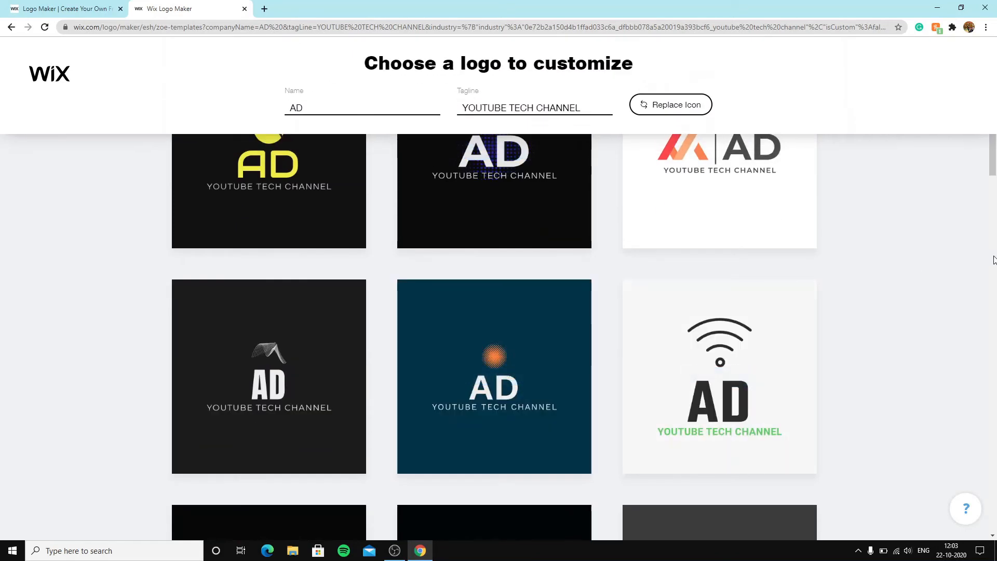
pyautogui.scroll(4, 994, 260)
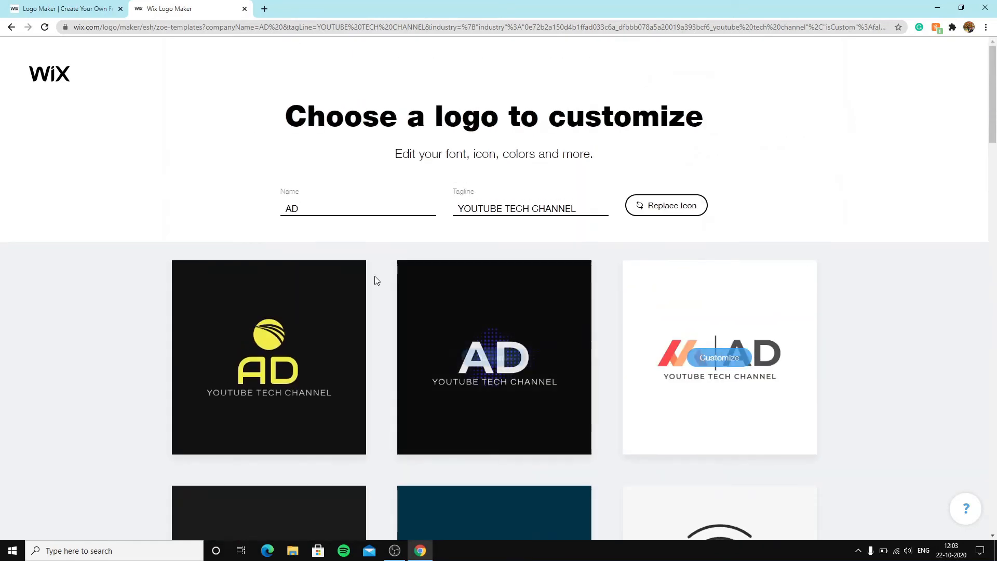
pyautogui.click(785, 333)
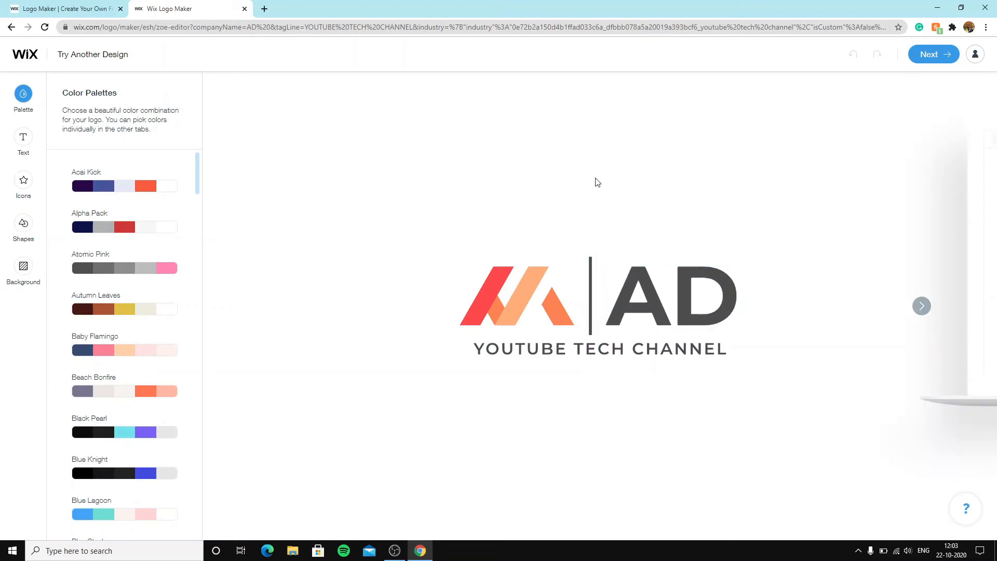
# - Preview the logo on the website, social media, business card and merchandise mockups, and return to the plain logo view
pyautogui.moveTo(198, 168); pyautogui.dragTo(259, 118)
pyautogui.click(924, 312)
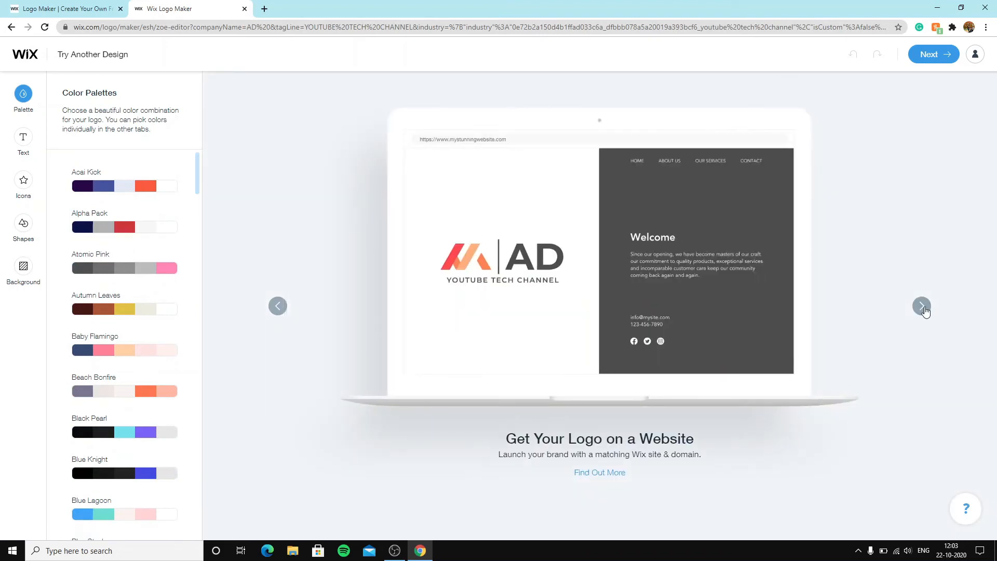
pyautogui.click(923, 307)
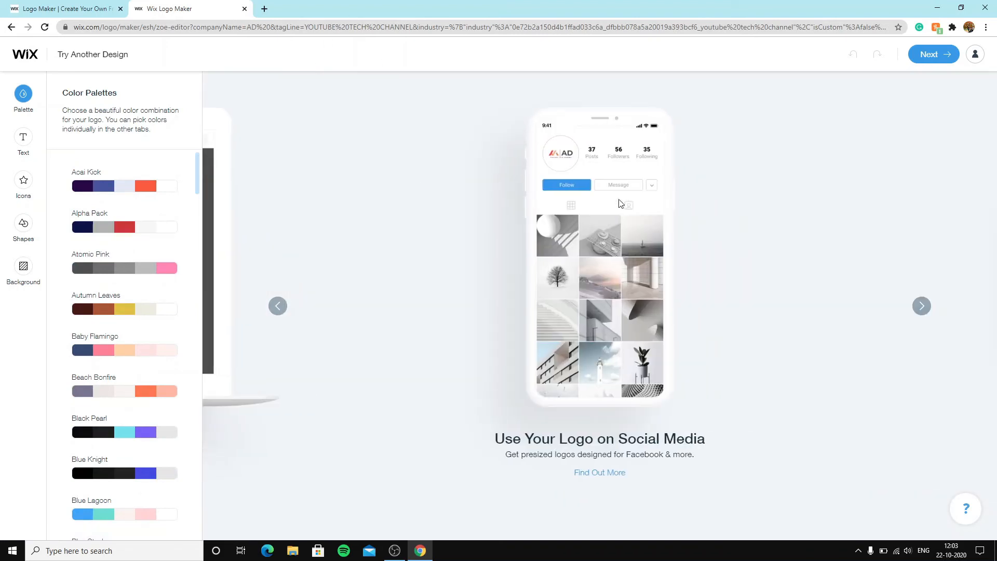
pyautogui.click(922, 307)
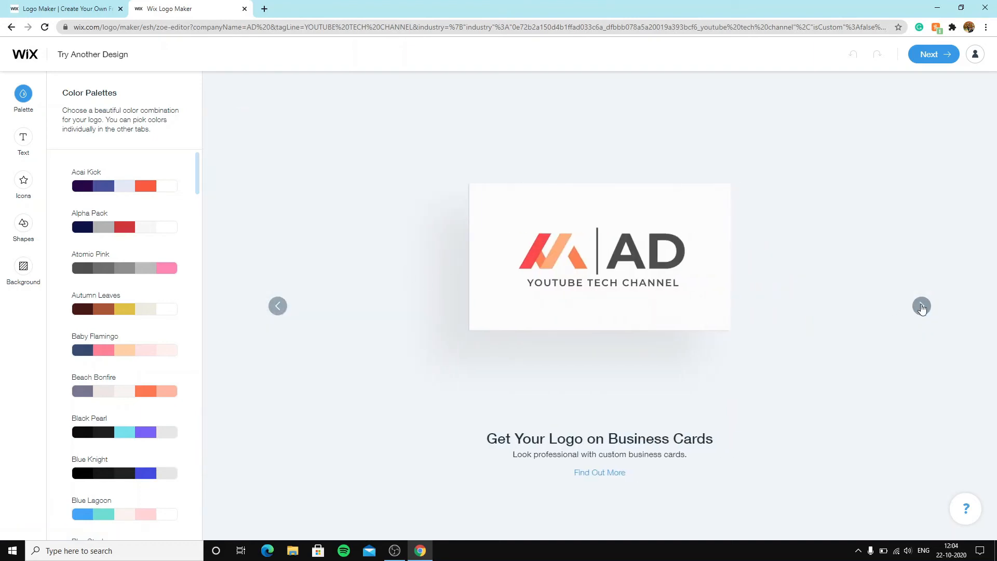
pyautogui.click(922, 307)
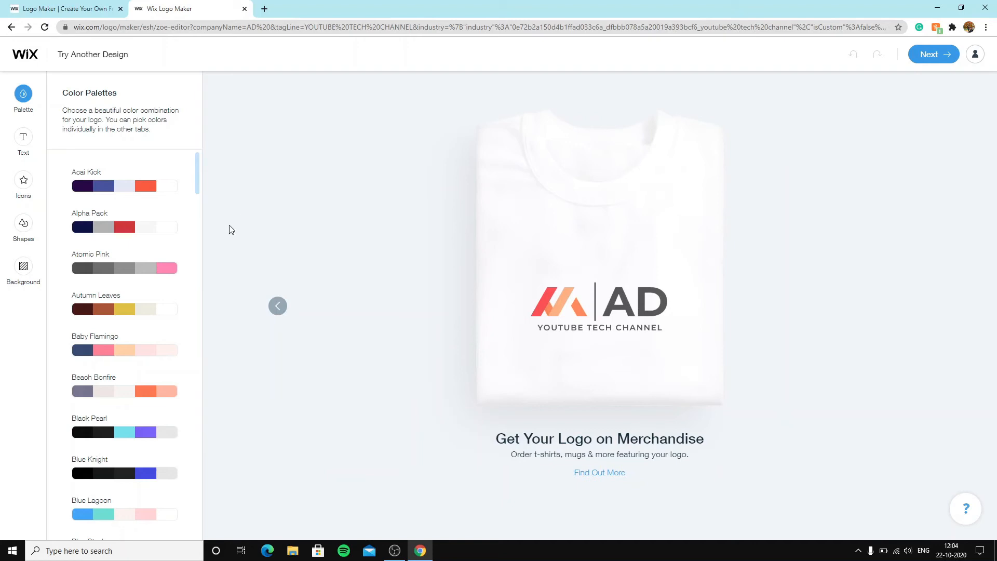
pyautogui.click(278, 307)
pyautogui.click(279, 308)
pyautogui.click(281, 311)
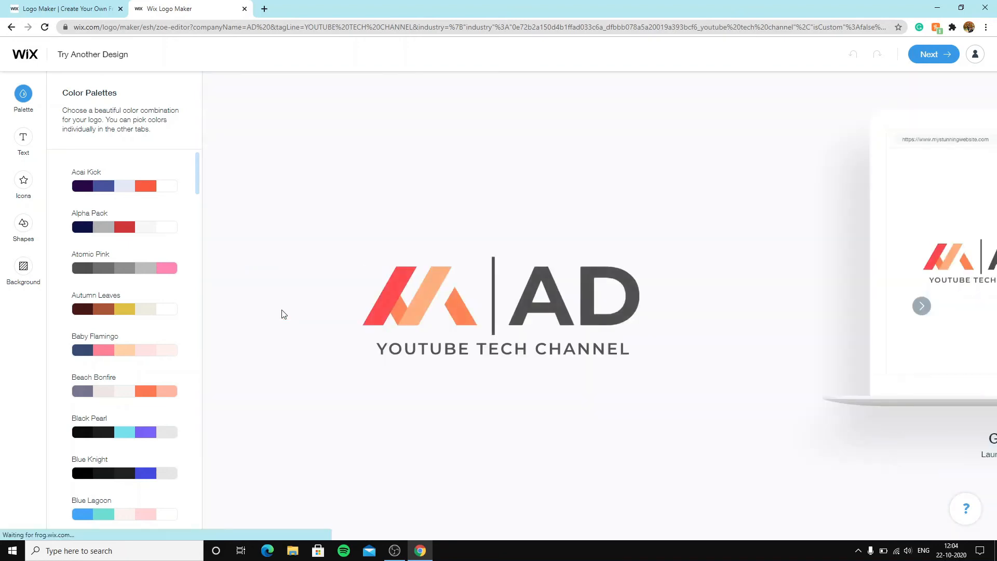
# - Try the Acai Kick, Alpha Pack, Beach Bonfire and Blue Knight color palettes, and apply Black Pearl to the logo
pyautogui.click(125, 188)
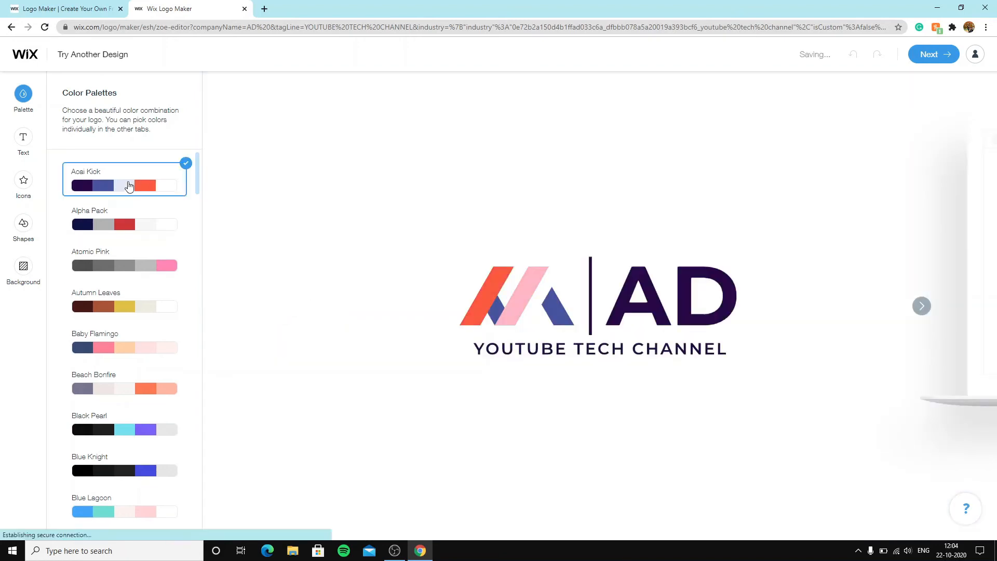
pyautogui.click(104, 218)
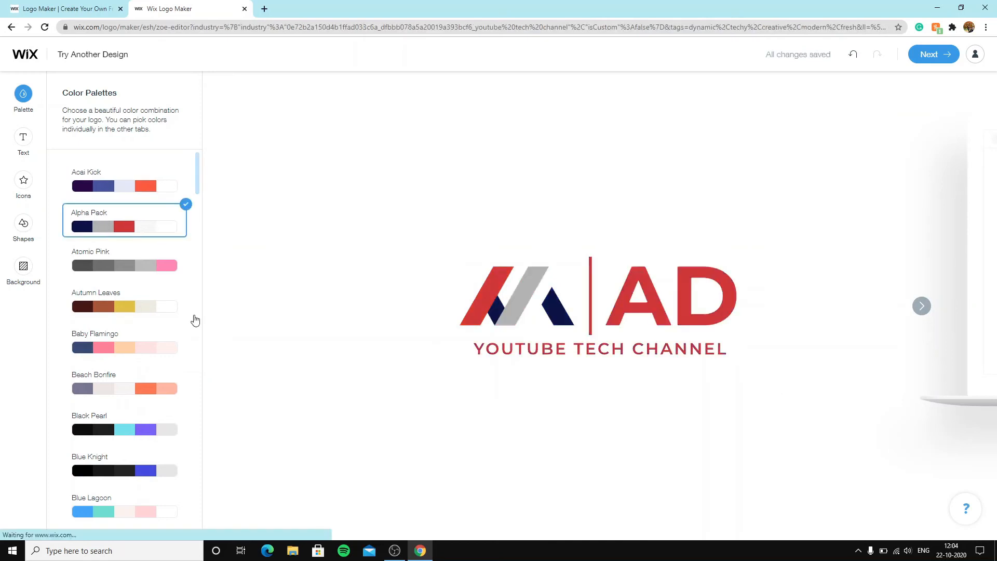
pyautogui.click(133, 396)
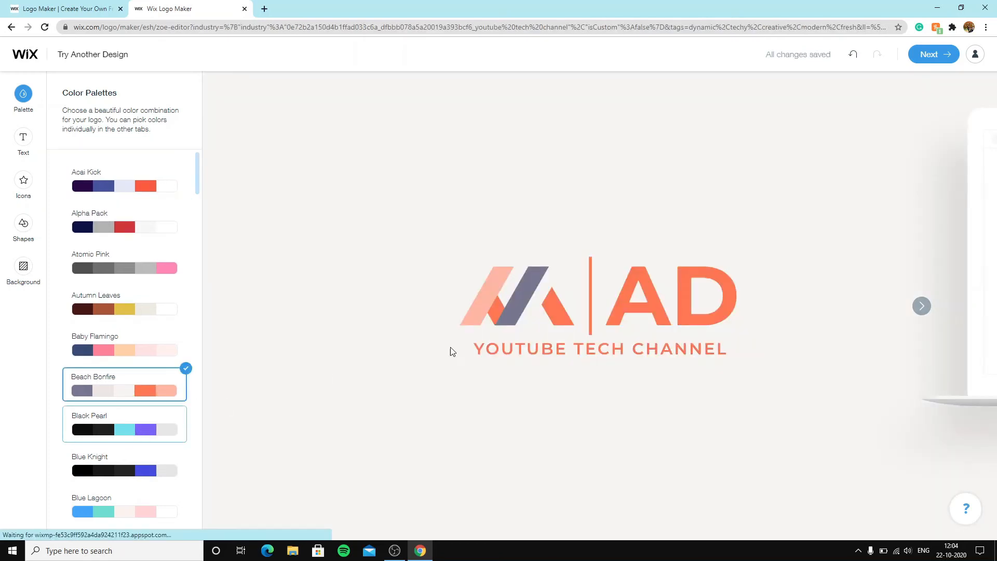
pyautogui.click(143, 430)
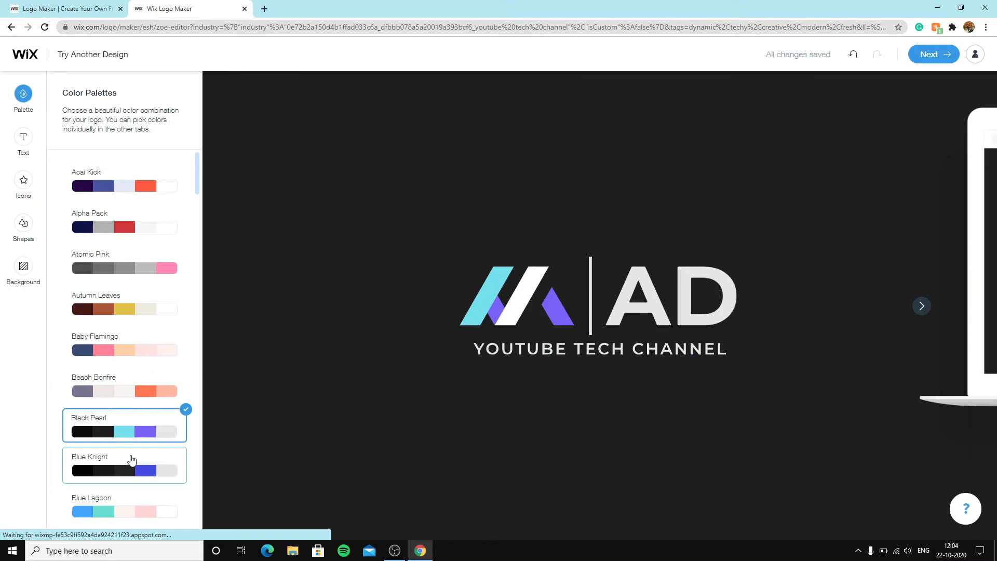
pyautogui.click(138, 471)
pyautogui.click(144, 429)
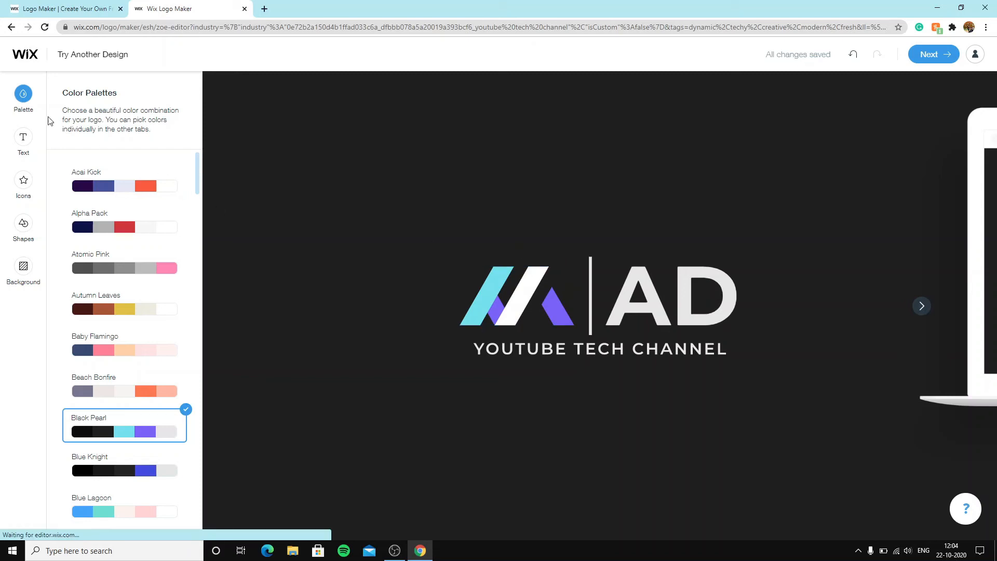
# - Examine the logo's text, icon and shape customization options, including the settings of the vertical divider line
pyautogui.click(22, 147)
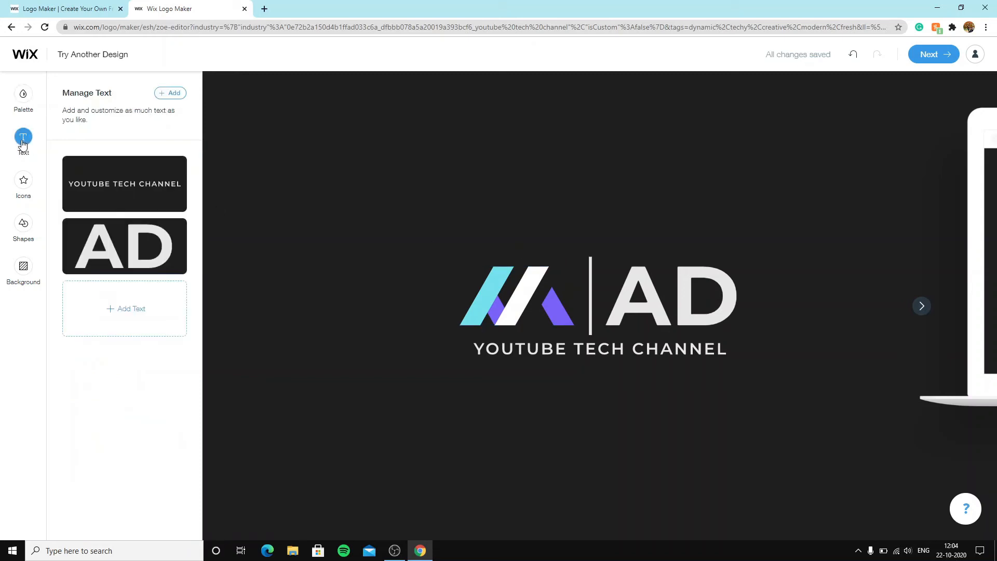
pyautogui.moveTo(135, 190)
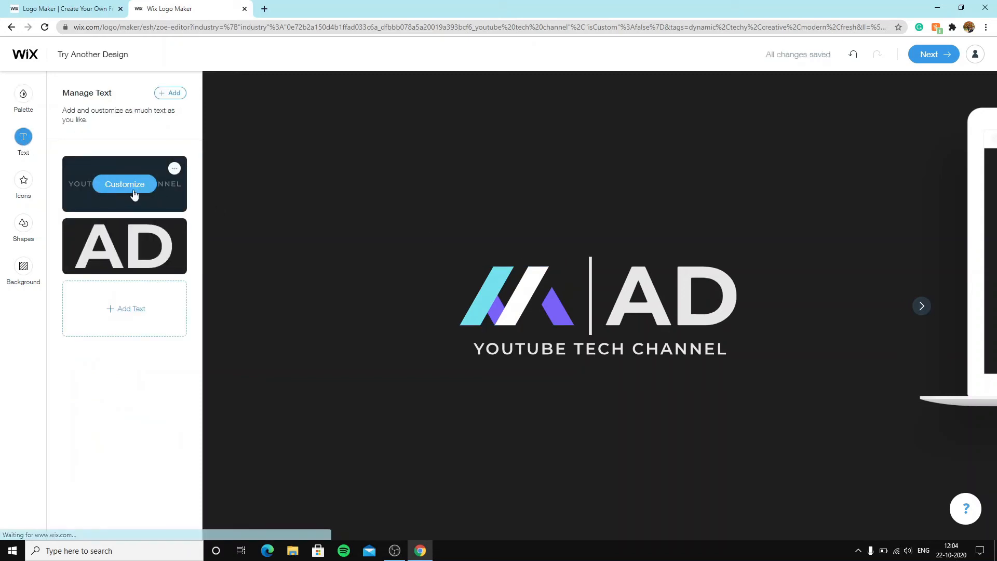
pyautogui.moveTo(129, 258)
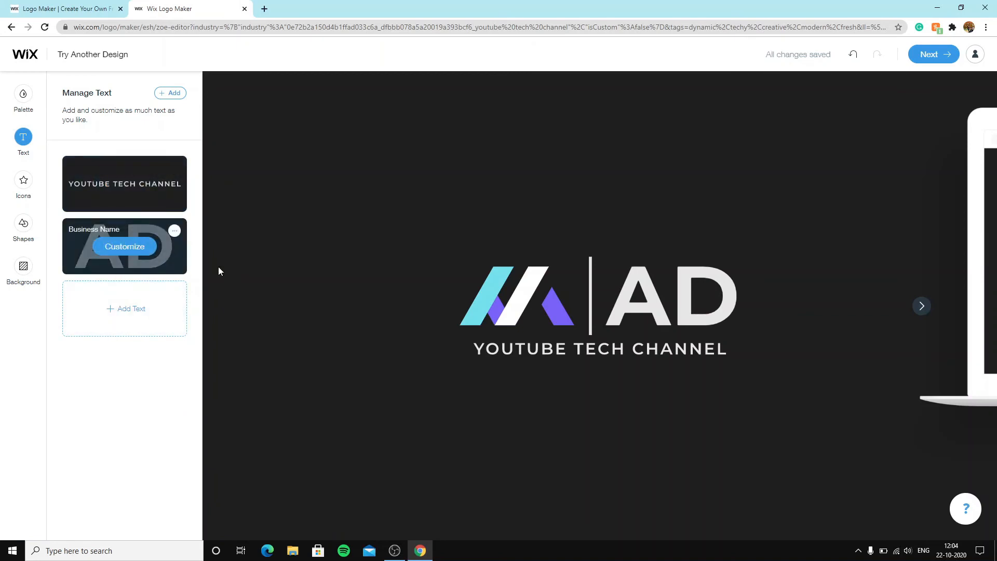
pyautogui.click(33, 189)
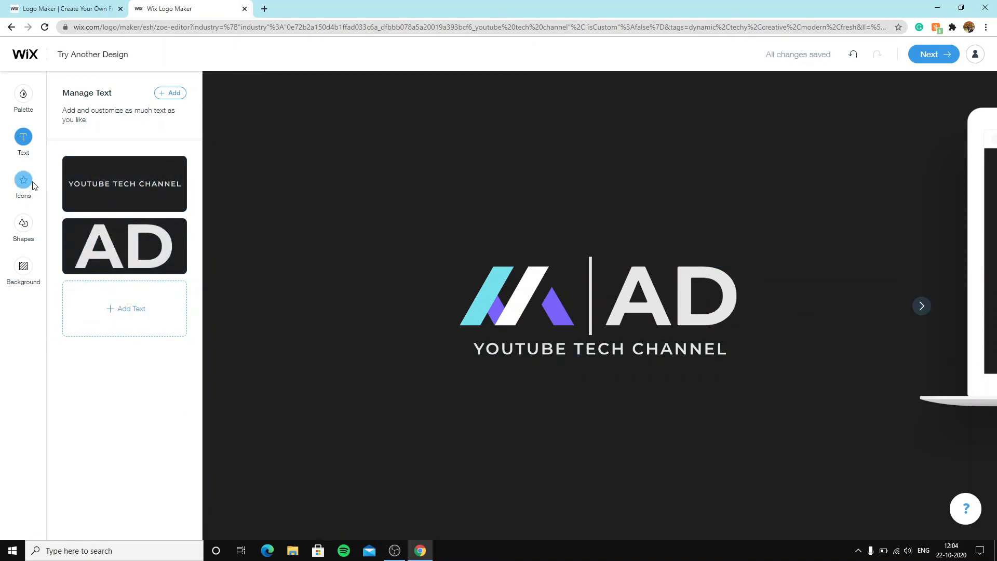
pyautogui.moveTo(146, 193)
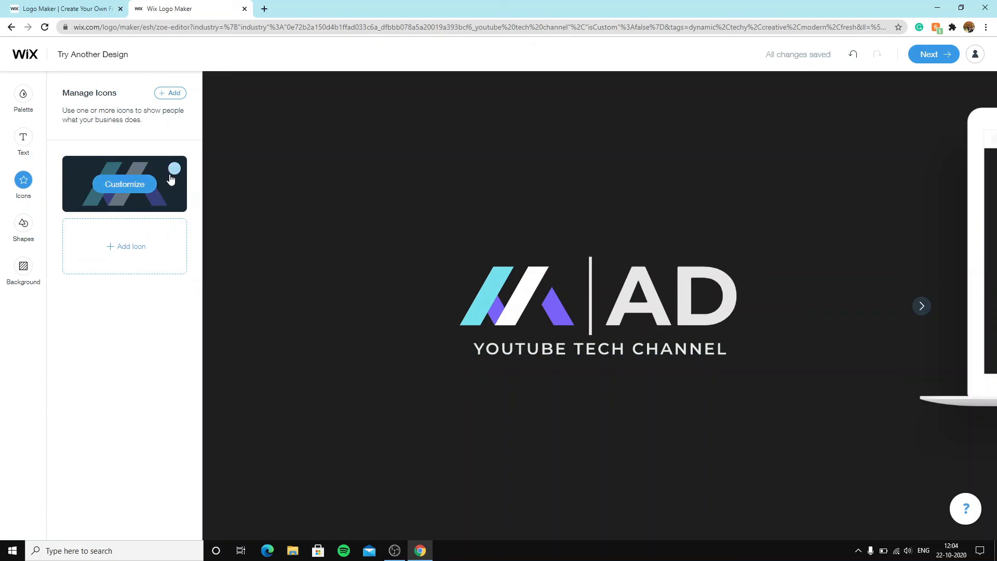
pyautogui.click(24, 223)
pyautogui.moveTo(124, 186)
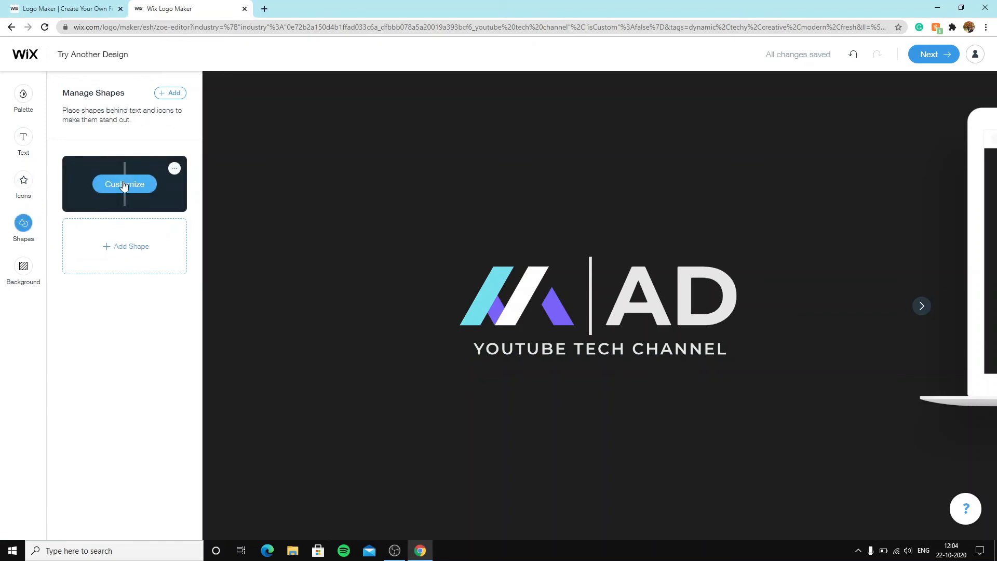
pyautogui.click(592, 264)
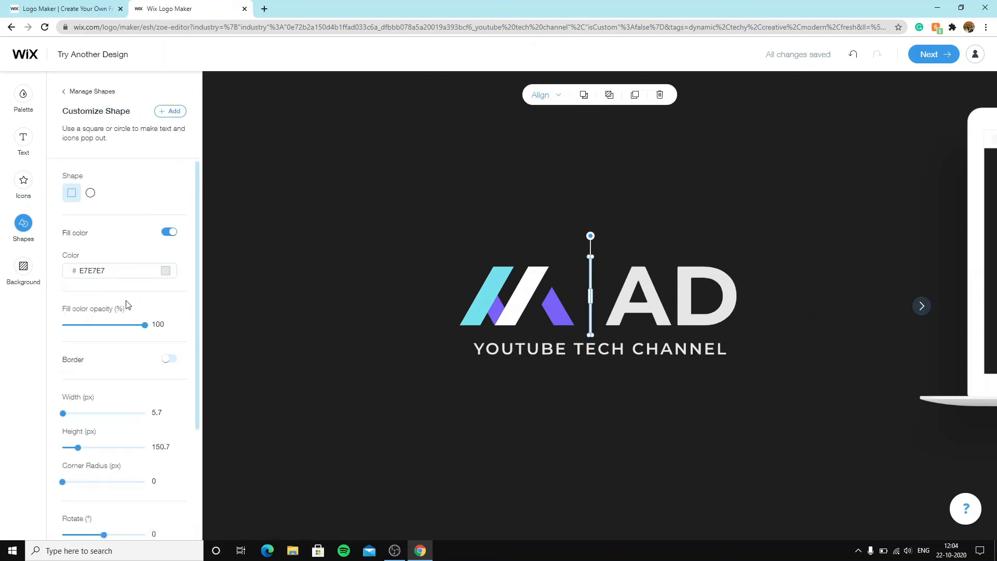
# - Try to shift the hue of the logo's background color toward green
pyautogui.click(29, 265)
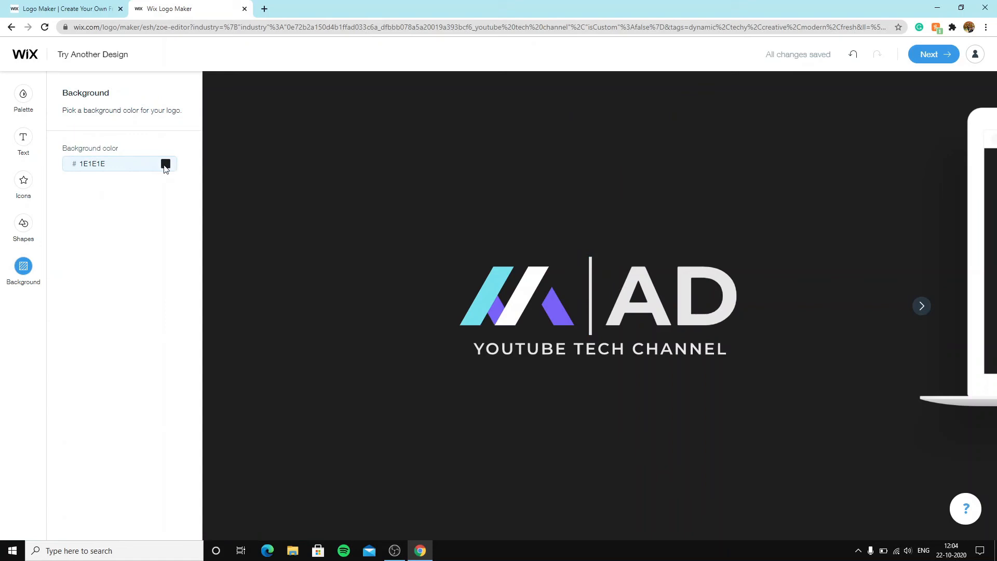
pyautogui.click(165, 165)
pyautogui.moveTo(177, 154); pyautogui.dragTo(220, 160)
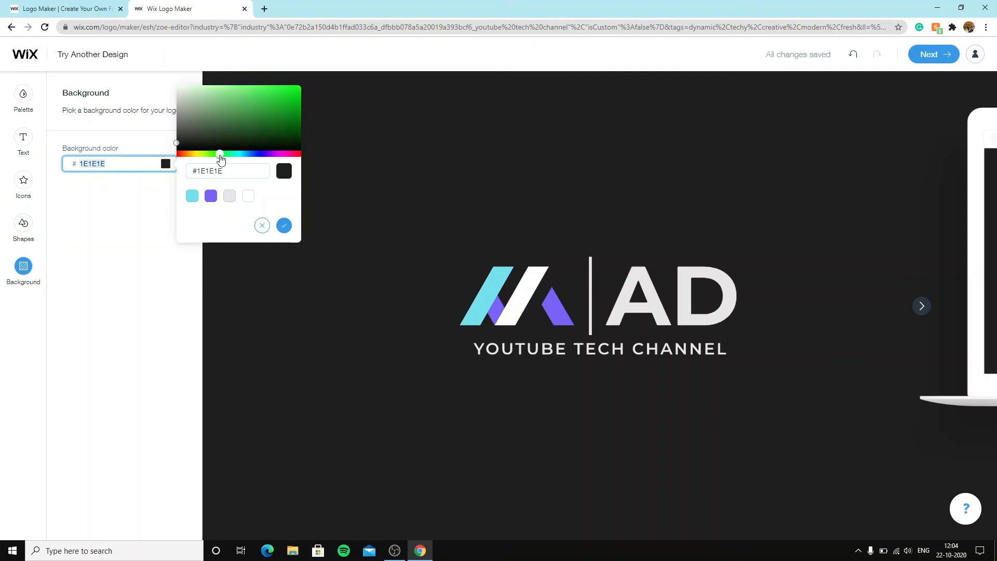
pyautogui.click(284, 225)
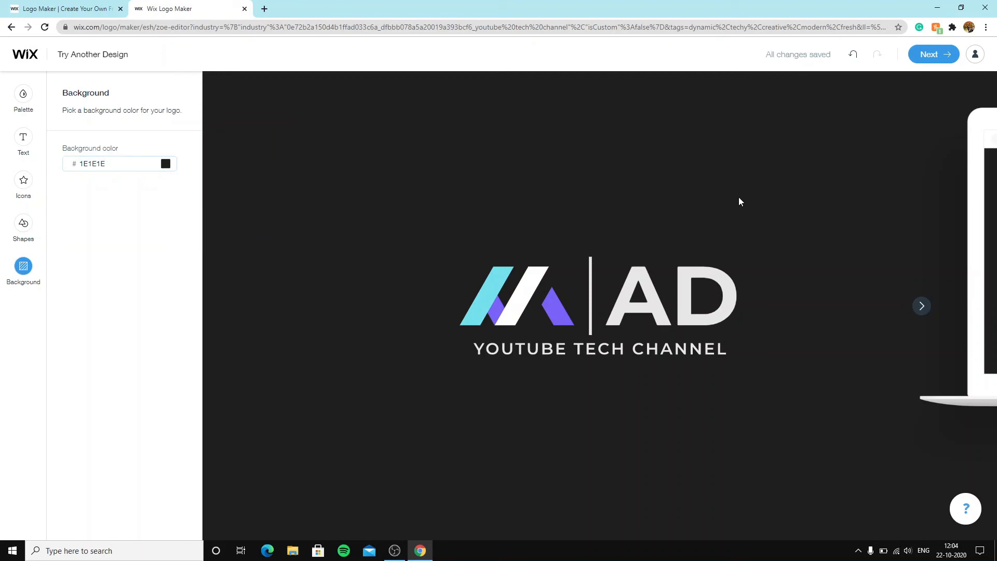
pyautogui.click(165, 164)
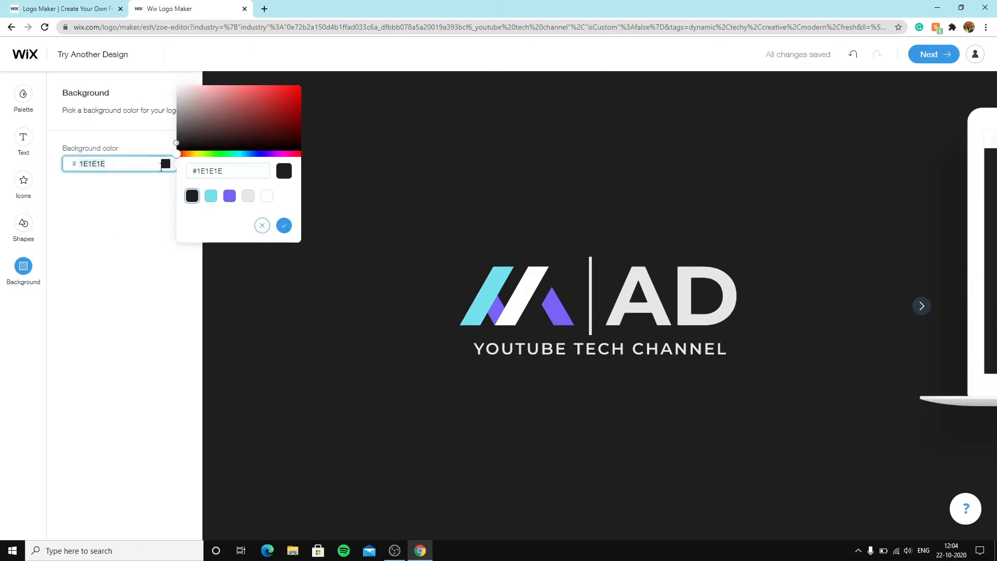
pyautogui.moveTo(178, 155); pyautogui.dragTo(211, 155)
pyautogui.click(280, 227)
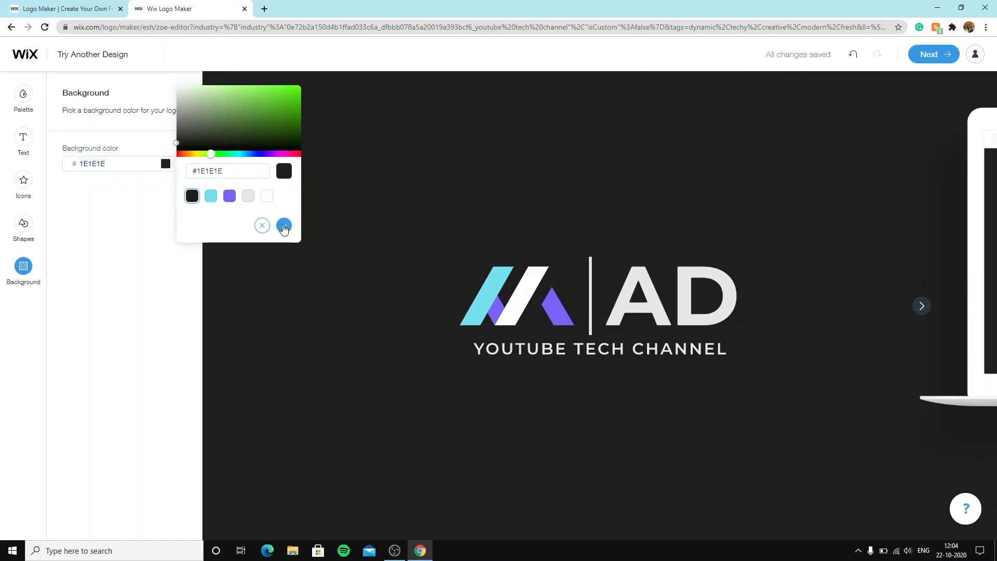
# - Try the palette's cyan, purple, light gray and white swatches as the logo's background color
pyautogui.click(166, 164)
pyautogui.click(211, 196)
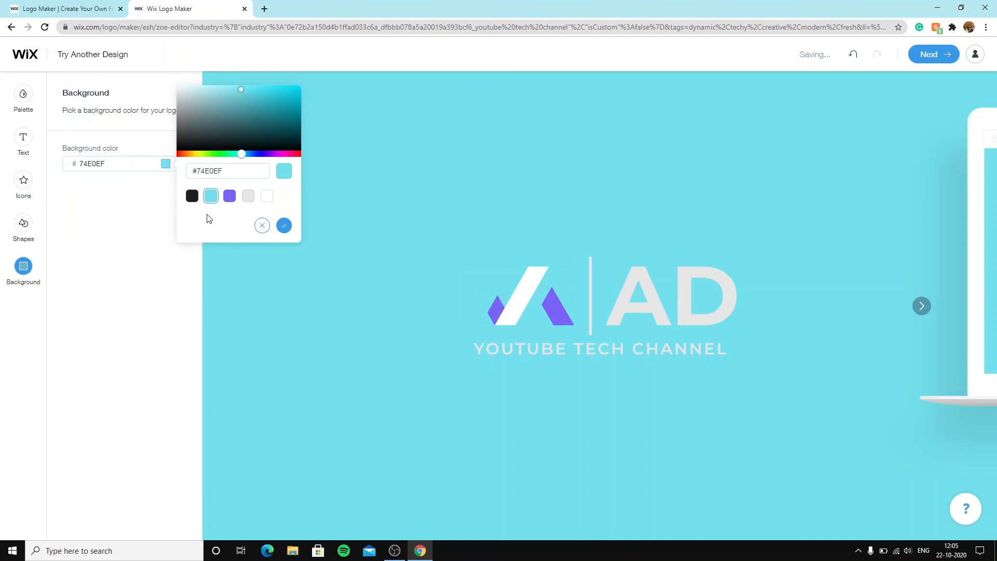
pyautogui.click(230, 196)
pyautogui.click(248, 196)
pyautogui.click(266, 197)
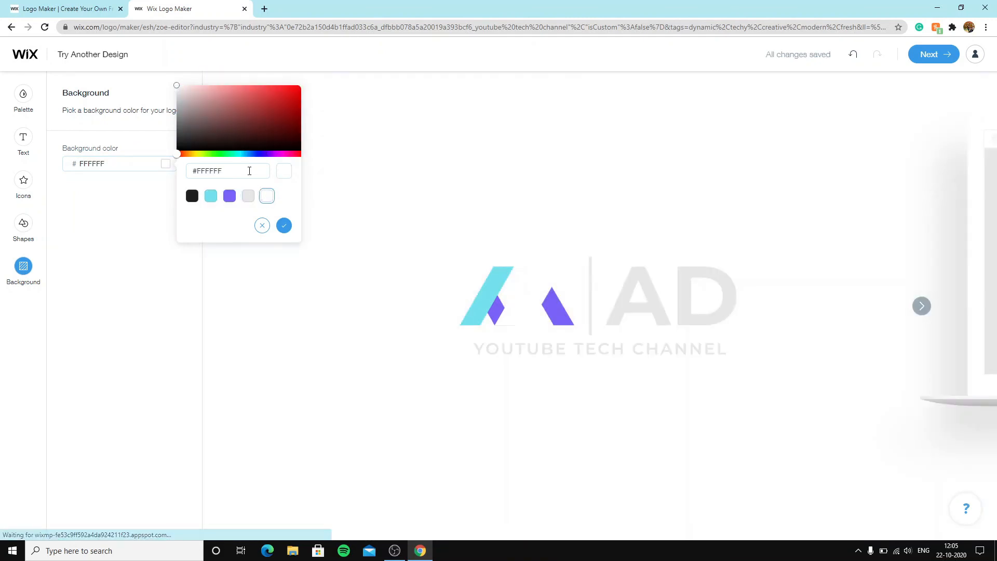
# - Try to shift the white background's hue toward green, and restore the dark #1E1E1E background
pyautogui.moveTo(178, 154); pyautogui.dragTo(214, 156)
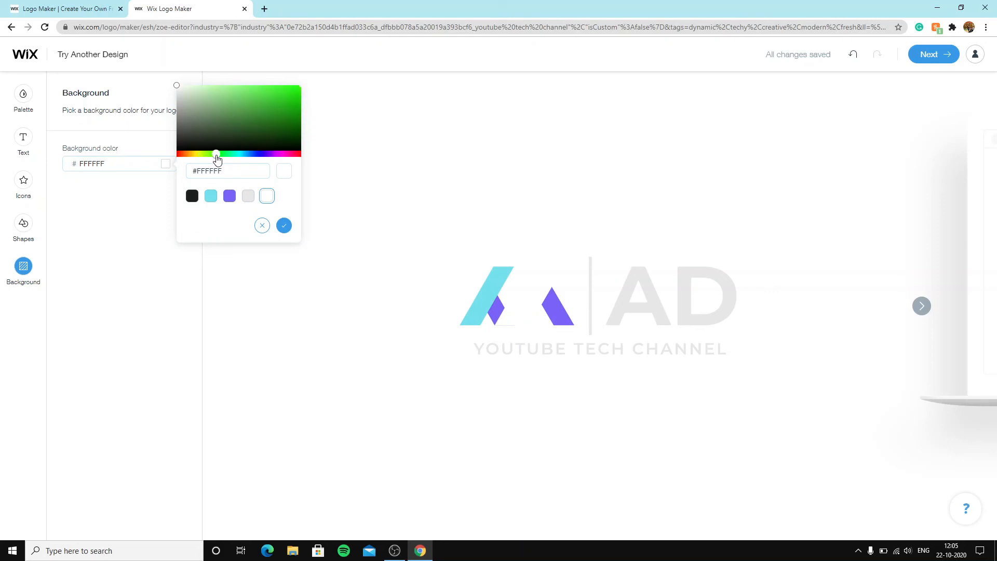
pyautogui.click(234, 172)
pyautogui.click(234, 172)
pyautogui.click(282, 172)
pyautogui.click(235, 166)
pyautogui.click(229, 196)
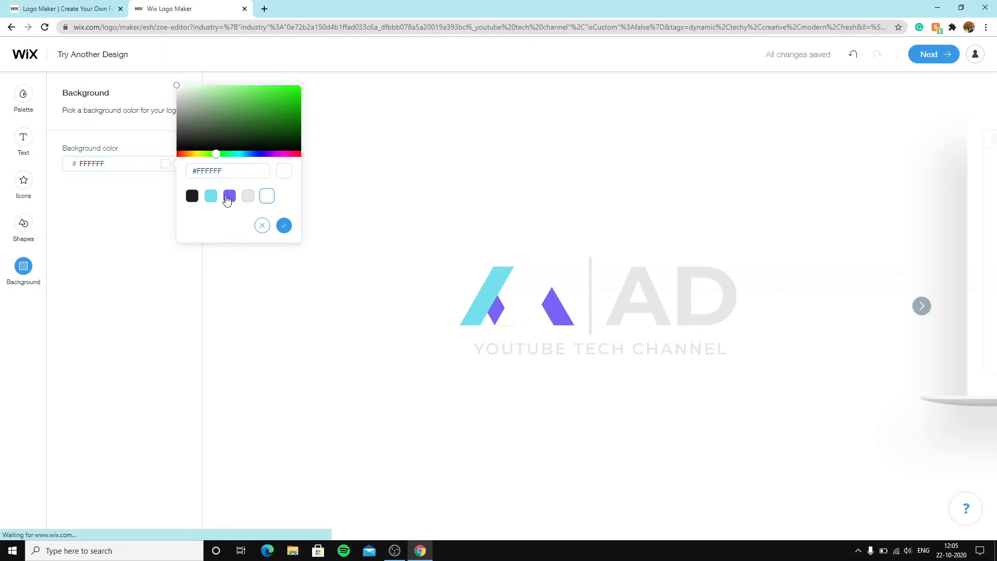
pyautogui.click(191, 197)
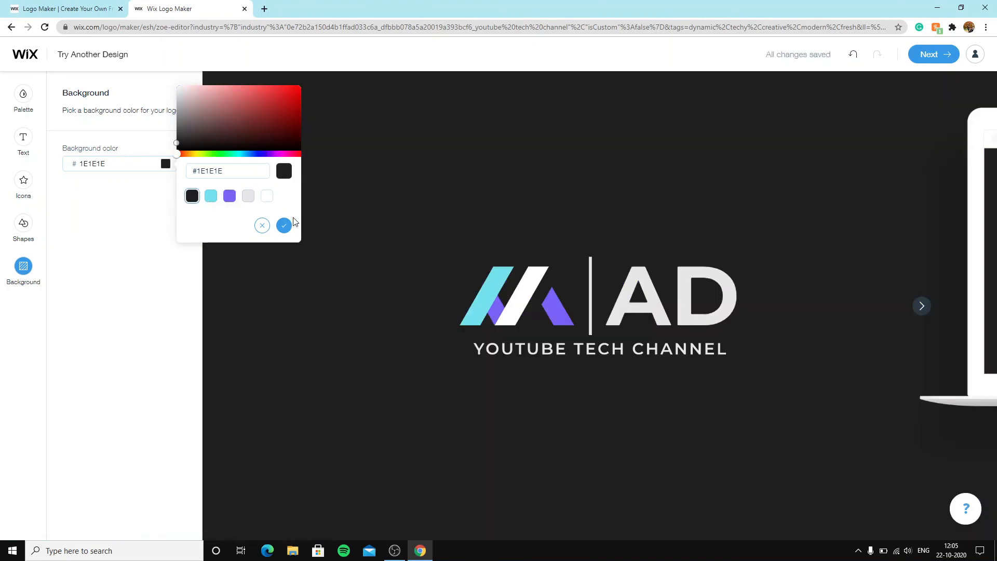
pyautogui.click(263, 225)
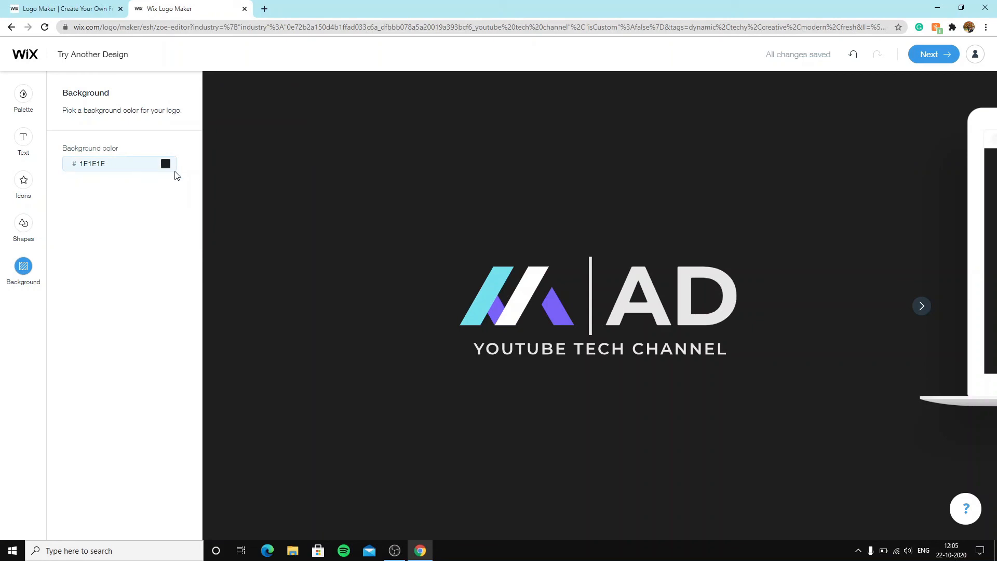
# - Set the logo's background color to the purple palette swatch #7A63FF and apply it
pyautogui.click(166, 163)
pyautogui.click(230, 196)
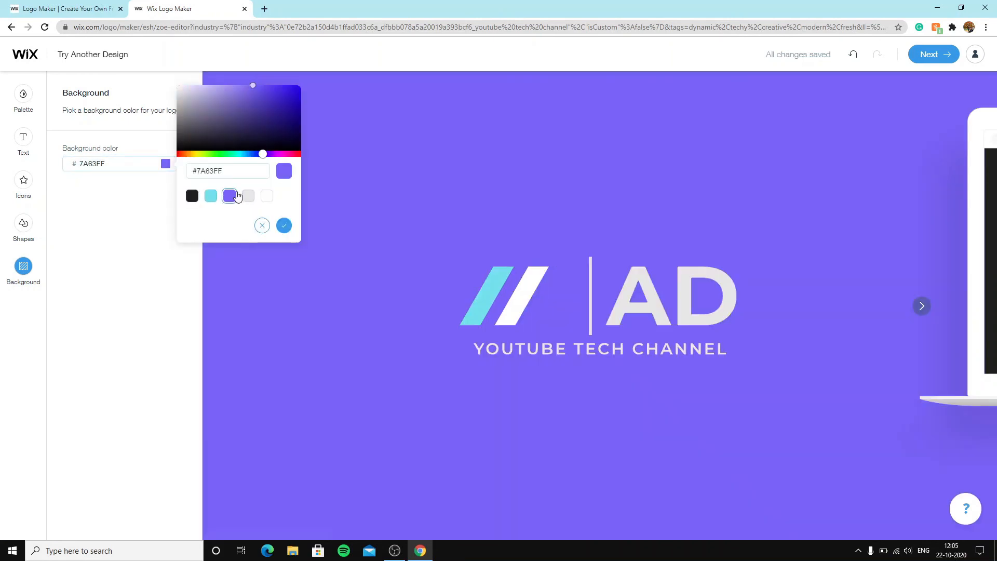
pyautogui.click(284, 226)
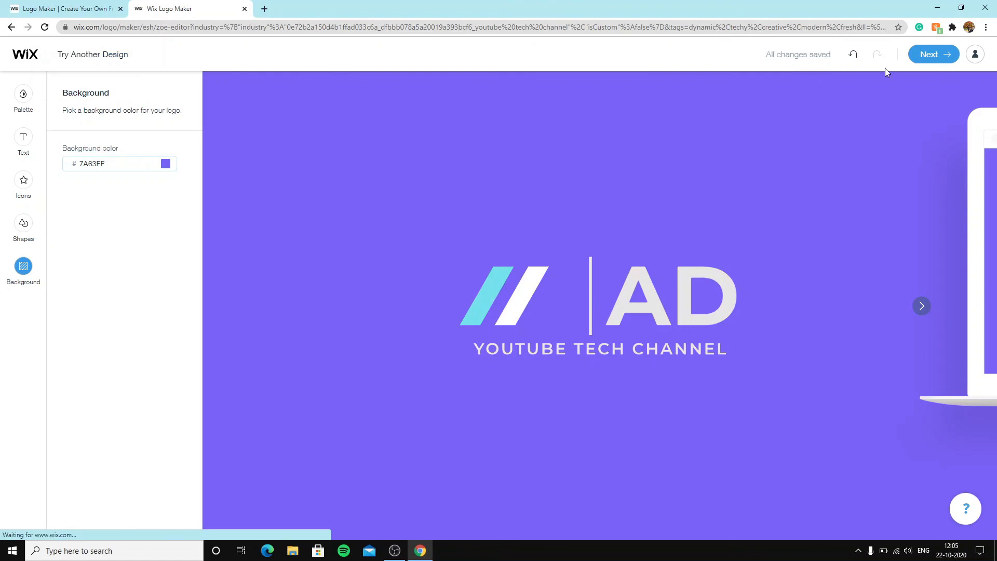
# - Finish editing, choose the logo-only option without a website, and download the free sample of the logo
pyautogui.click(939, 55)
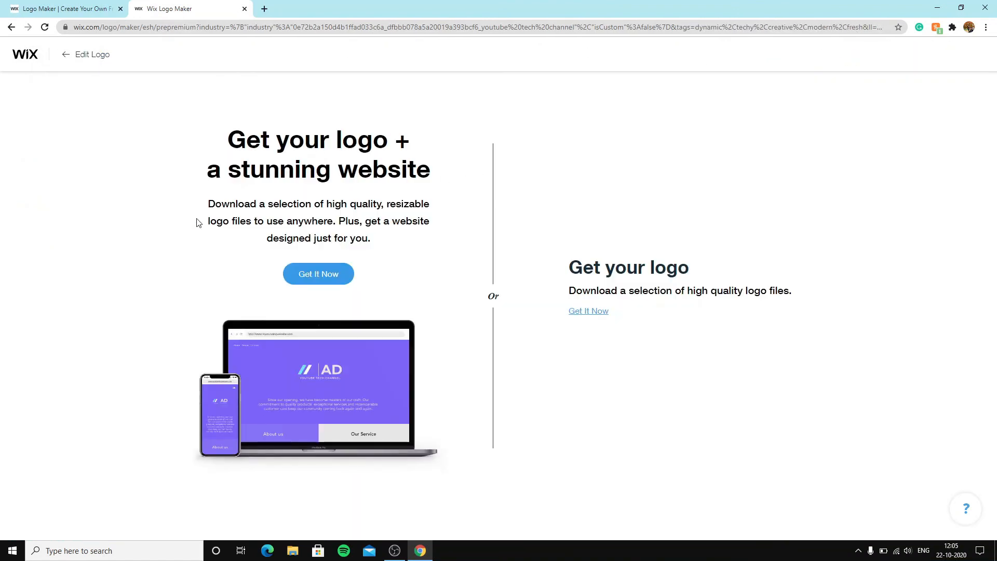
pyautogui.click(588, 311)
pyautogui.scroll(-5, 447, 163)
pyautogui.scroll(5, 448, 150)
pyautogui.scroll(-8, 452, 143)
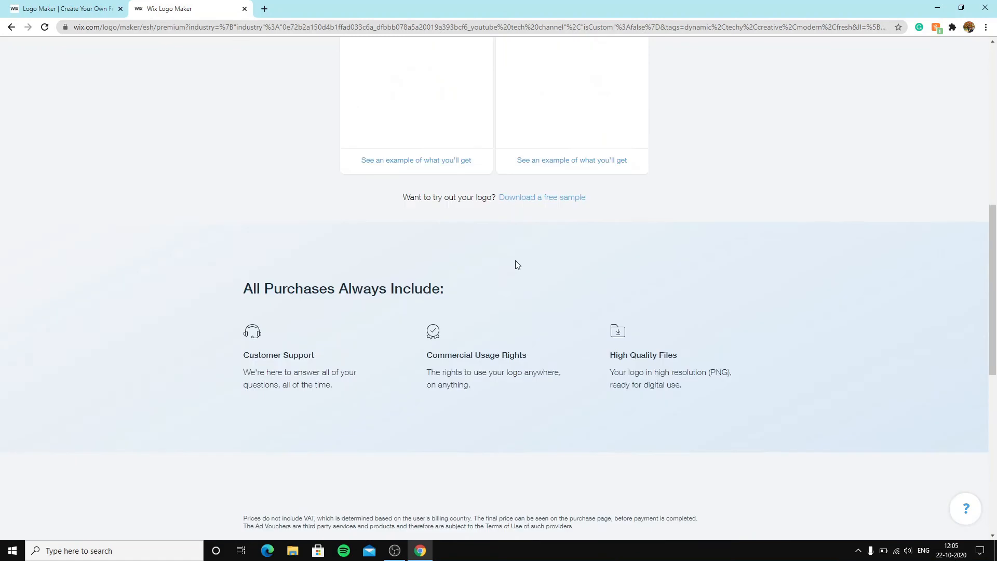
pyautogui.scroll(-1, 516, 263)
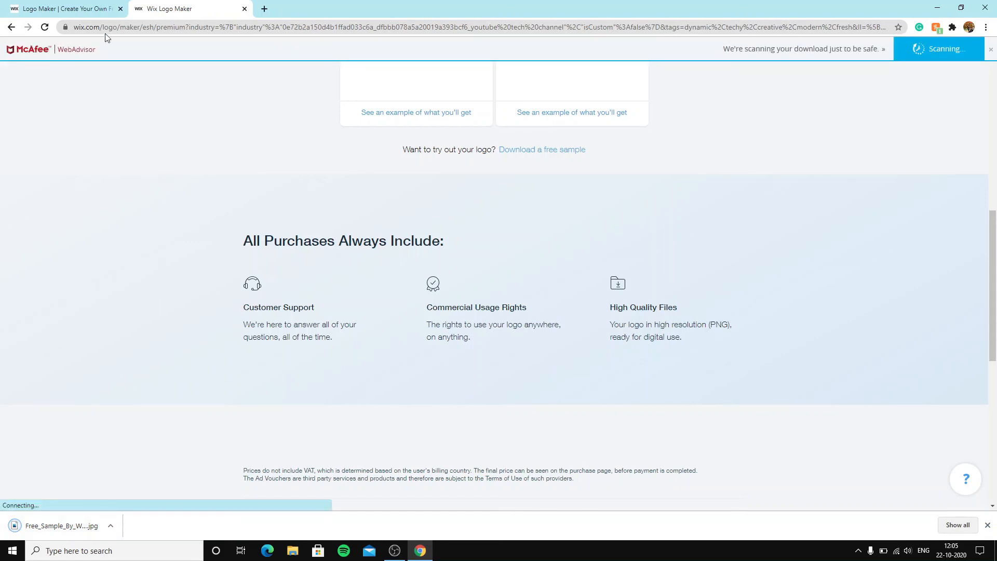
# - Replace the open Wix pages with a new browser tab and open the downloaded free sample JPG in a maximized window
pyautogui.click(120, 9)
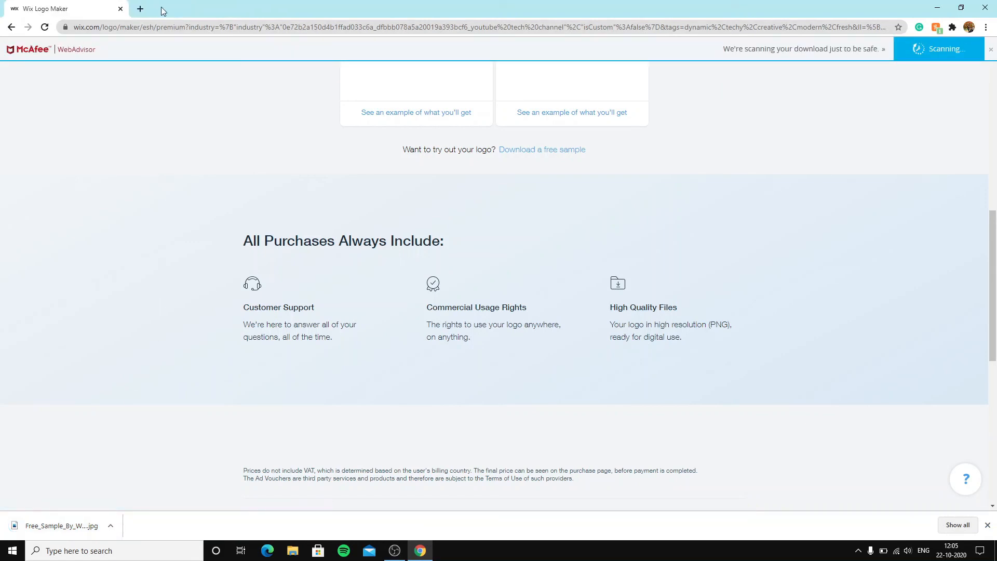
pyautogui.click(138, 9)
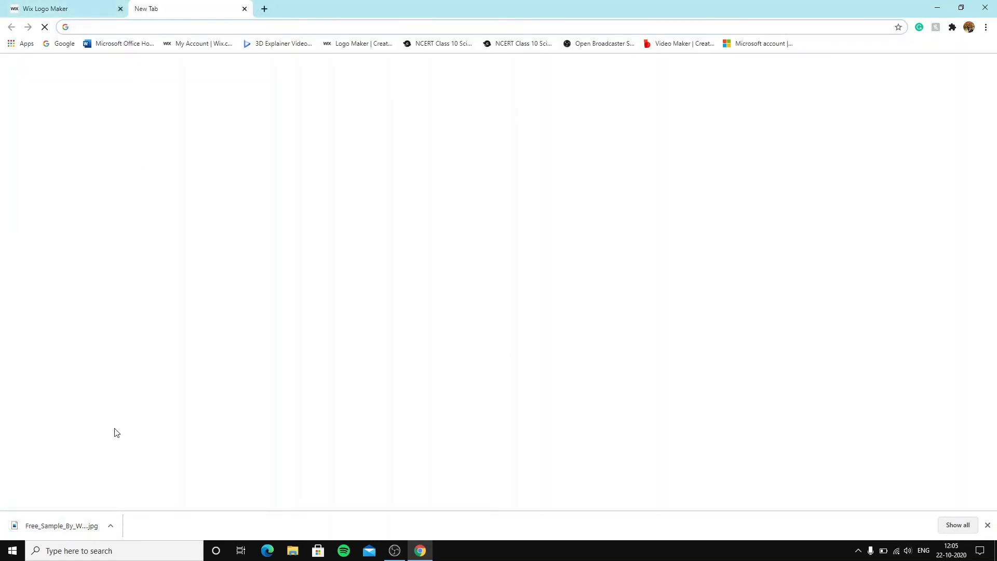
pyautogui.click(110, 526)
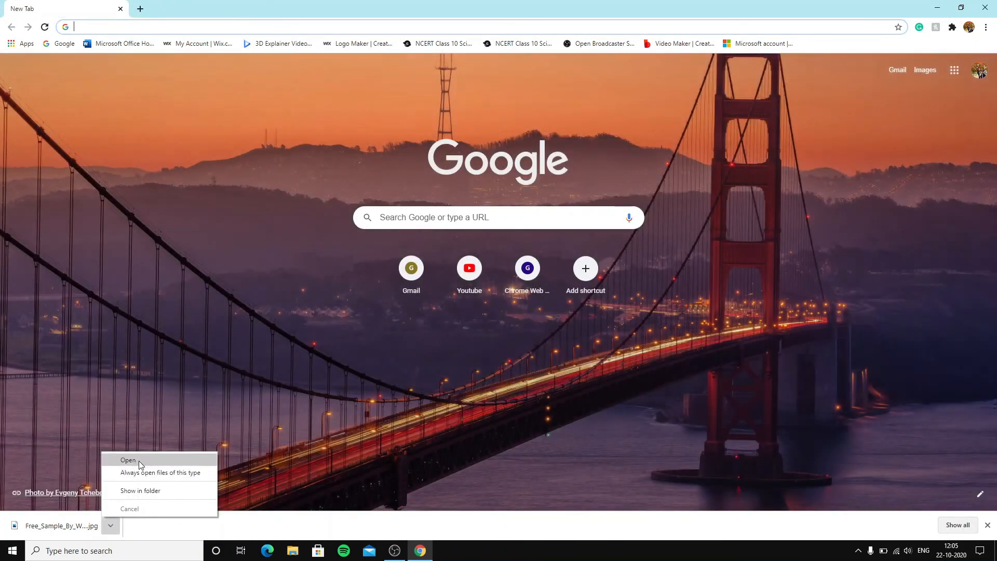
pyautogui.click(133, 460)
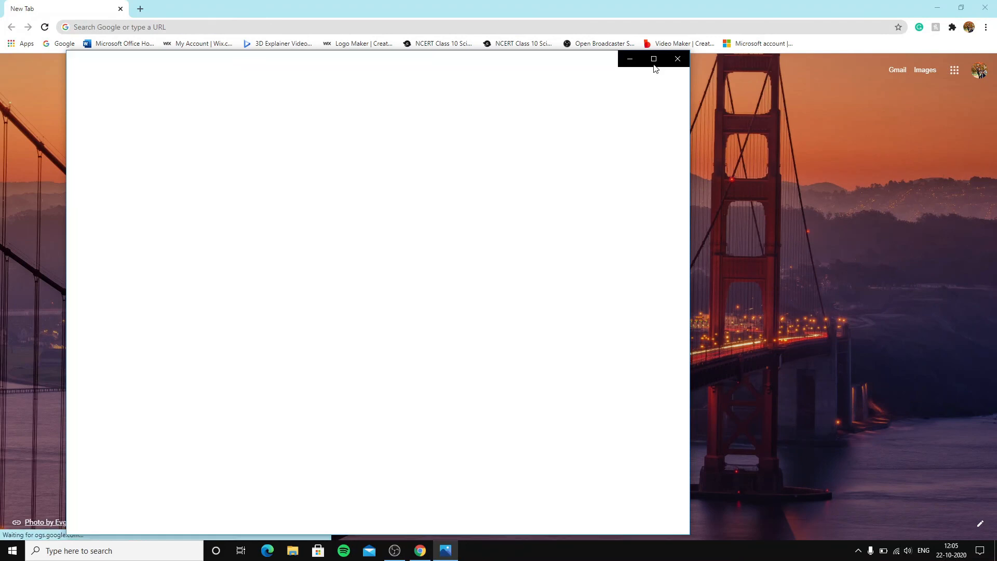
pyautogui.click(654, 59)
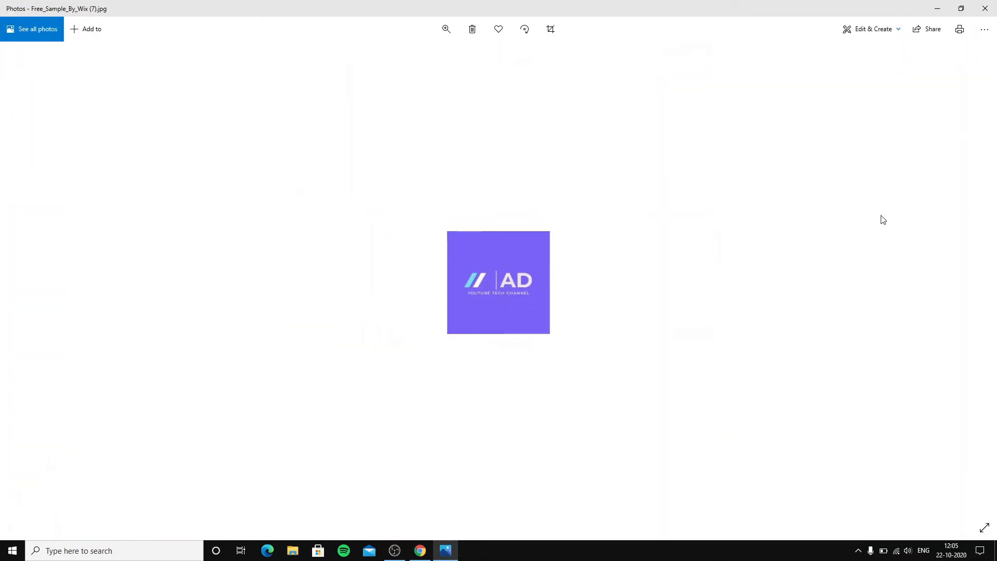
# - Close the logo image in Photos and exit the browser
pyautogui.click(986, 9)
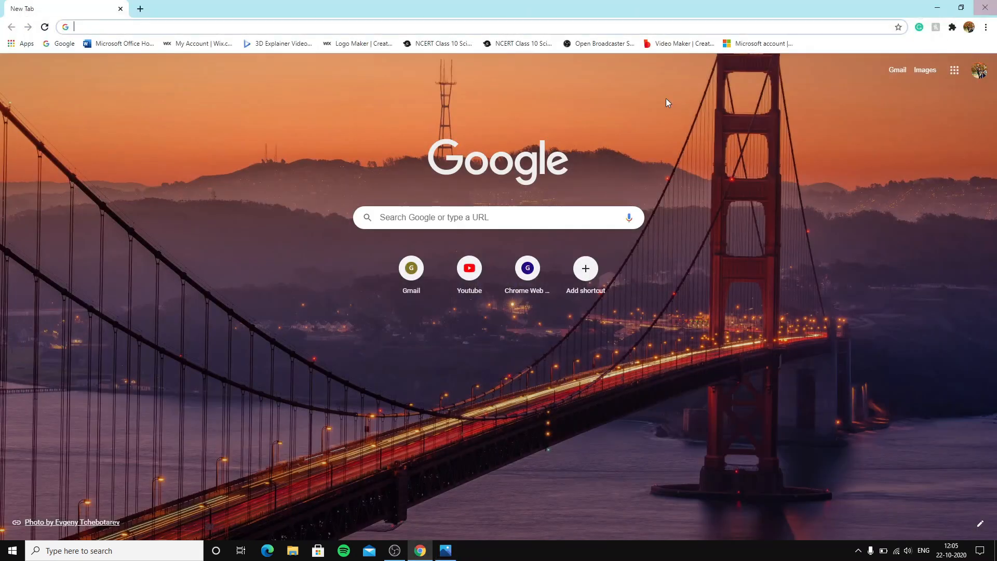
pyautogui.click(985, 8)
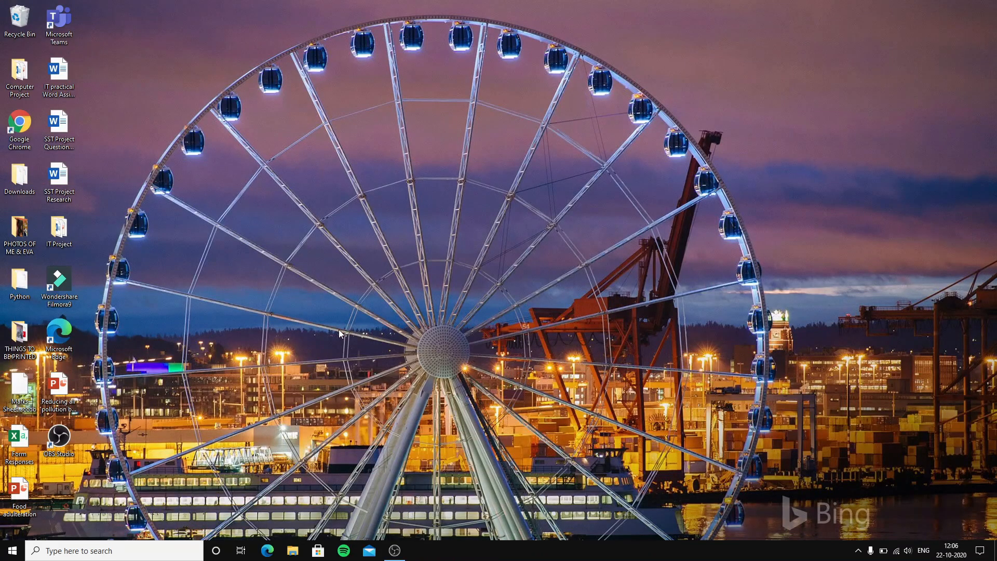